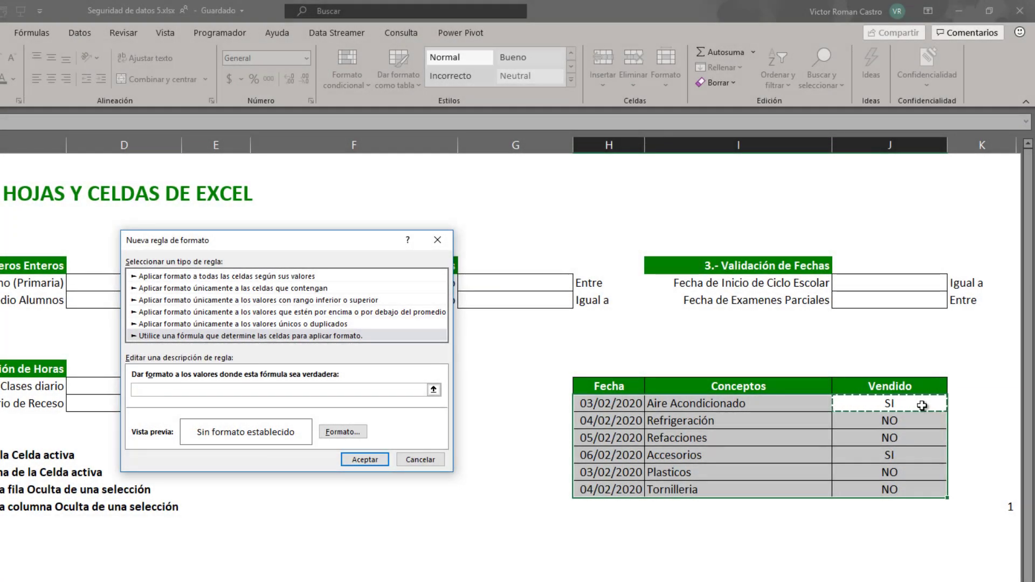
# Complete the rule formula as =$J15="SI" with the J15 column locked.
pyautogui.click(922, 406)
pyautogui.press('F4')
pyautogui.press('F4')
pyautogui.click(167, 389)
pyautogui.write('=')
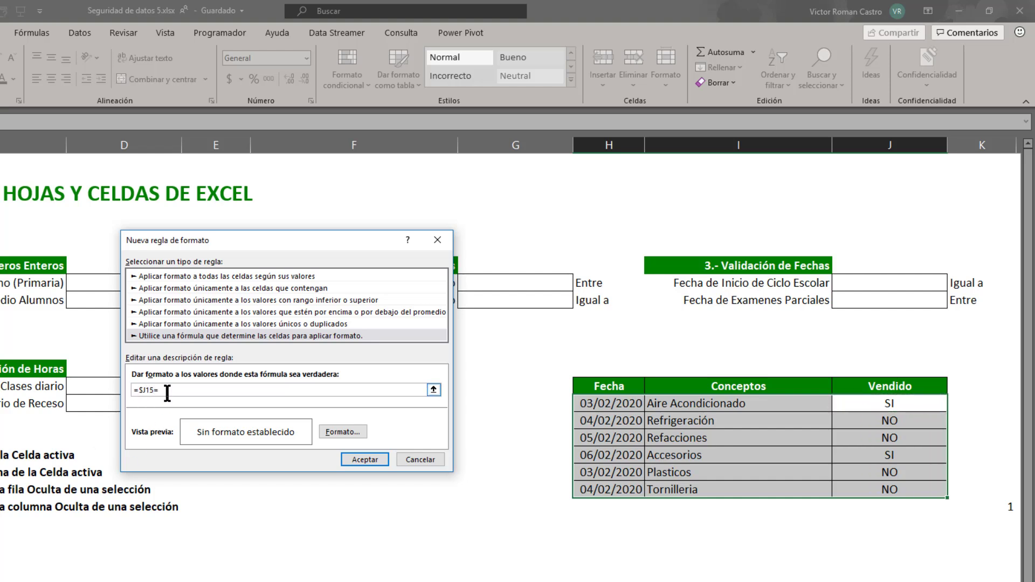
pyautogui.write('"')
pyautogui.write('SI"')
# Format the rule with a white font colour and a white background fill.
pyautogui.click(344, 433)
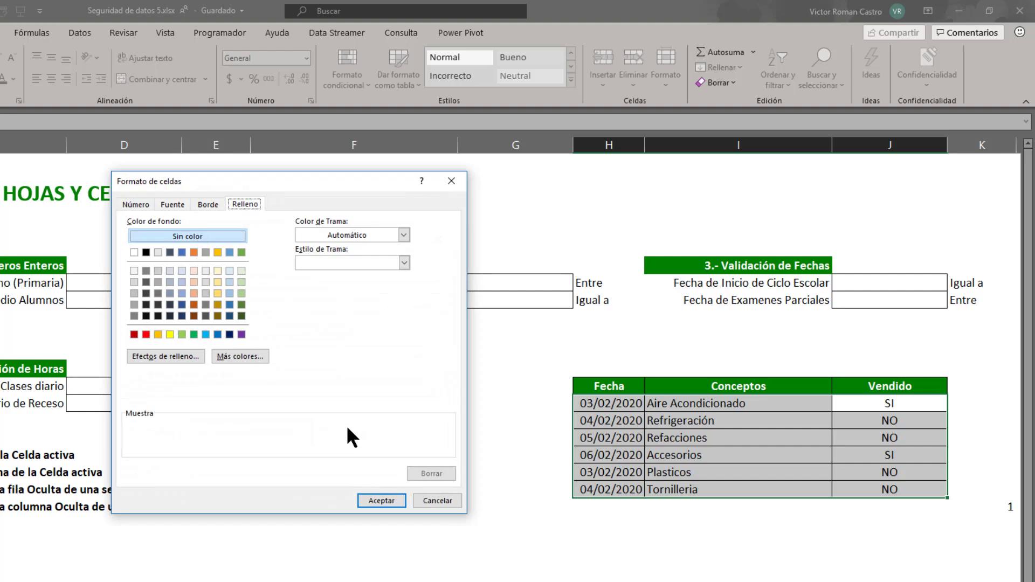
pyautogui.click(172, 205)
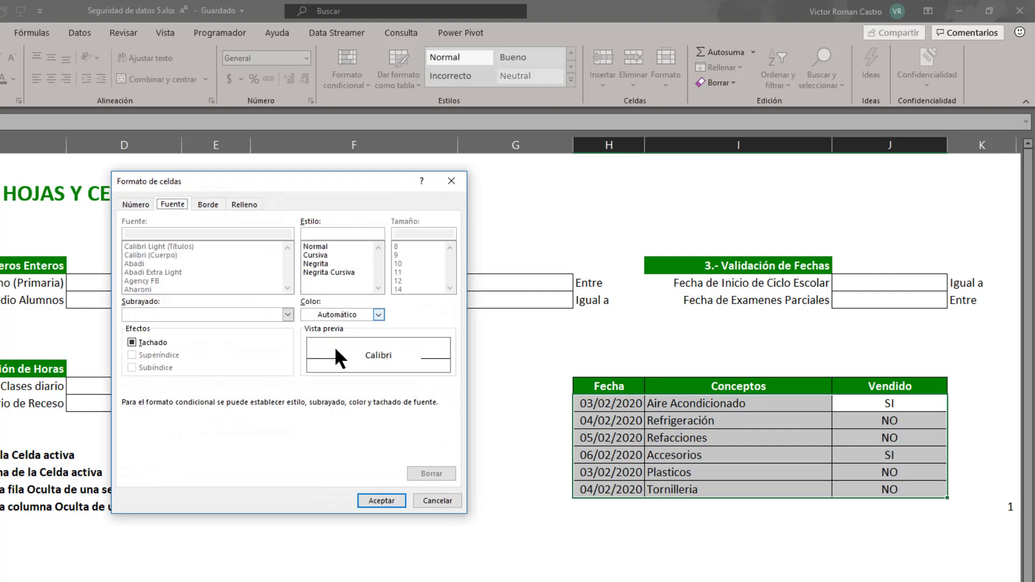
pyautogui.click(322, 314)
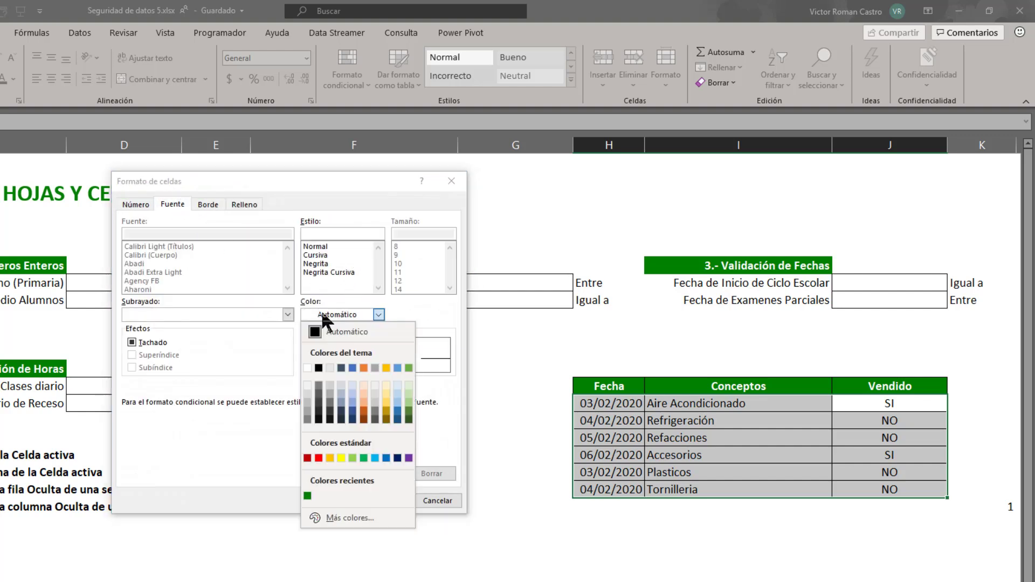
pyautogui.click(307, 367)
pyautogui.click(242, 205)
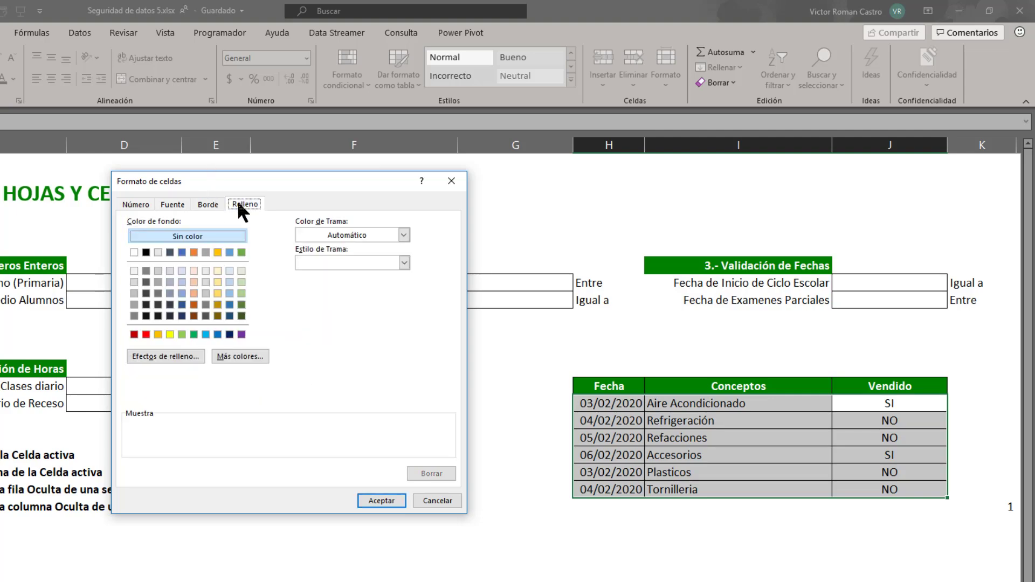
pyautogui.click(134, 252)
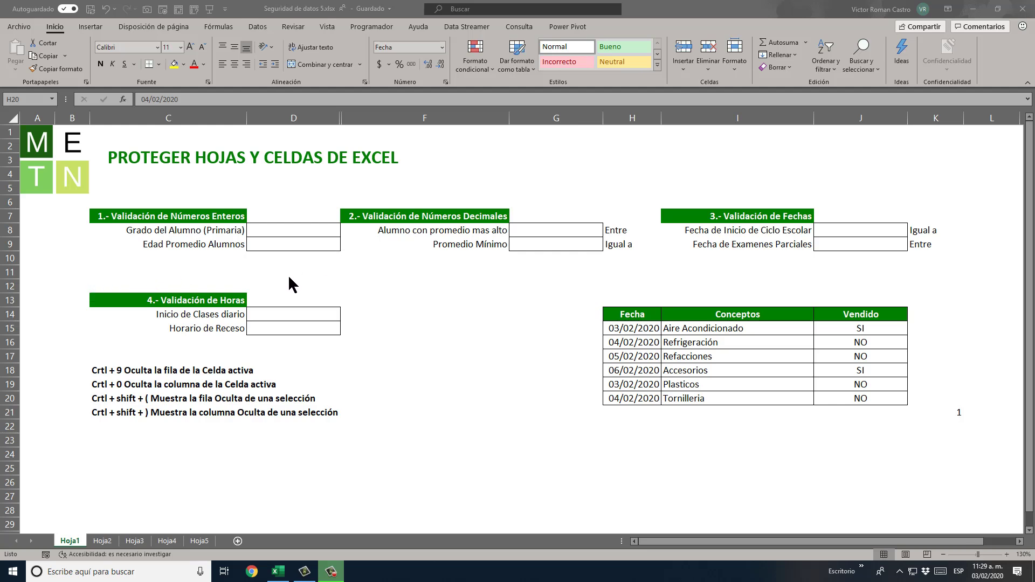
pyautogui.click(10, 244)
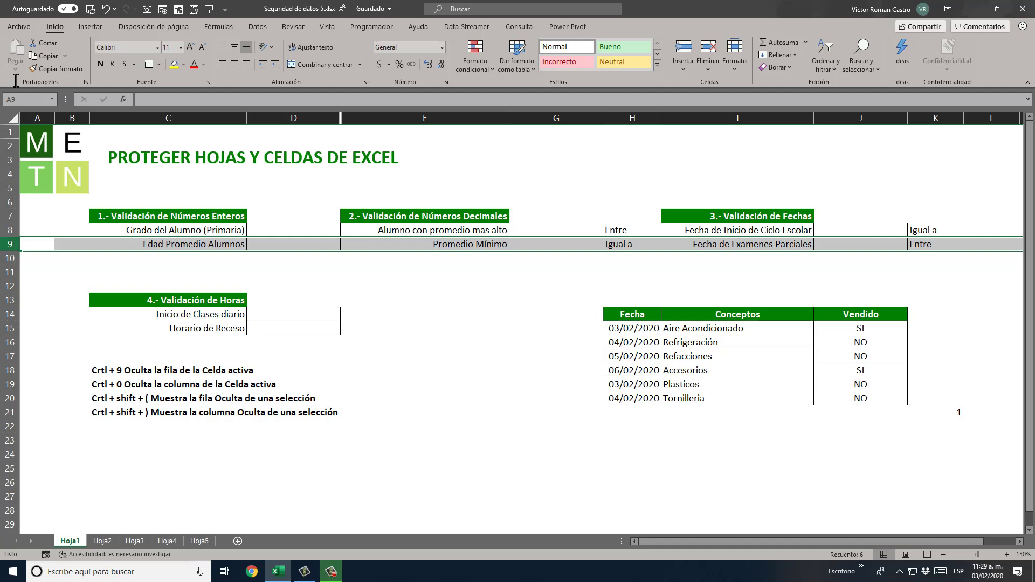
pyautogui.click(96, 255)
pyautogui.click(7, 244)
pyautogui.rightClick(8, 243)
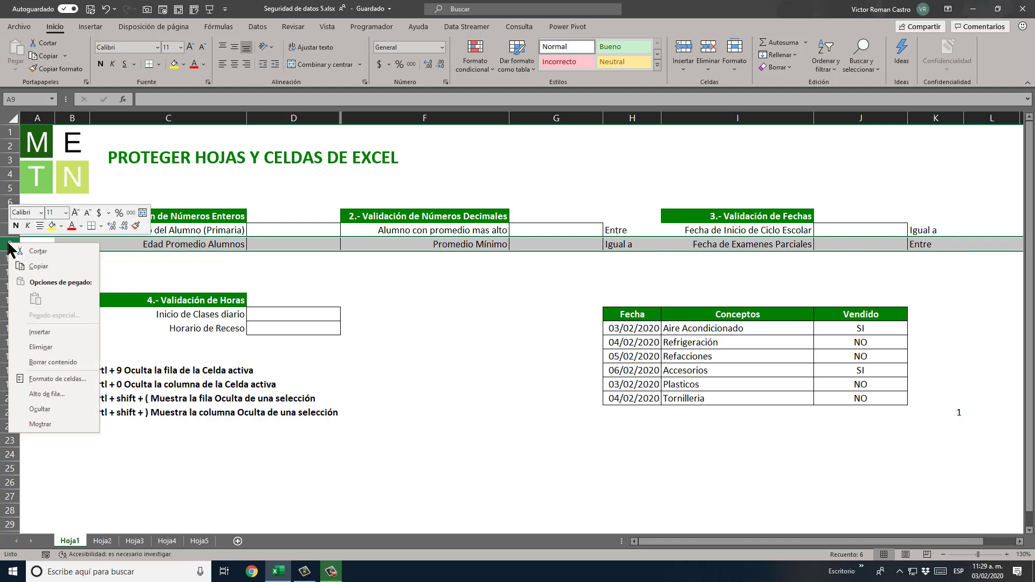
pyautogui.click(62, 411)
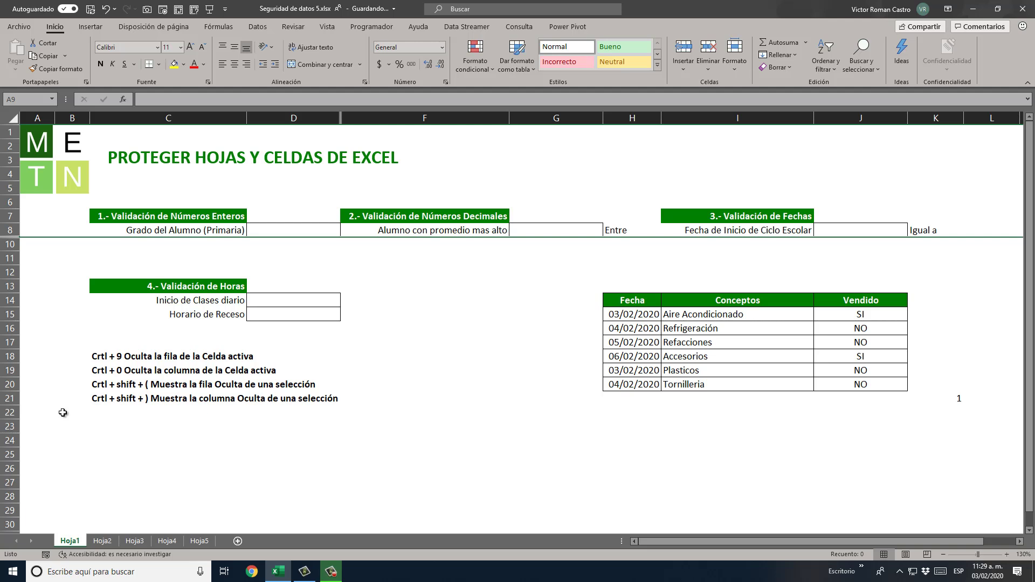
pyautogui.hotkey('ctrl', 'z')
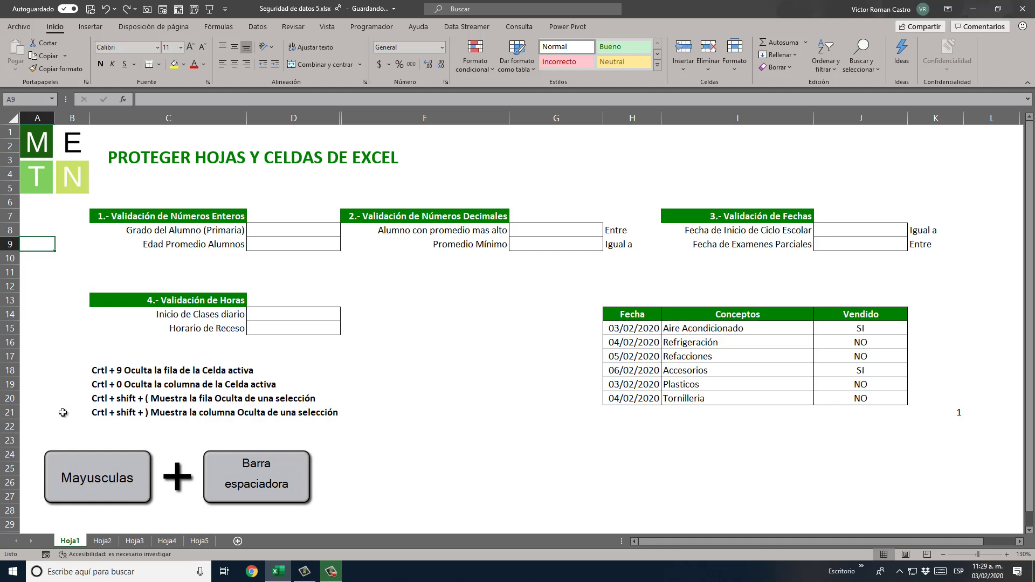
# Hide row 9 (Edad Promedio Alumnos, Promedio Mínimo) with Ctrl+9, then return to cell B8.
pyautogui.hotkey('shift', 'space')
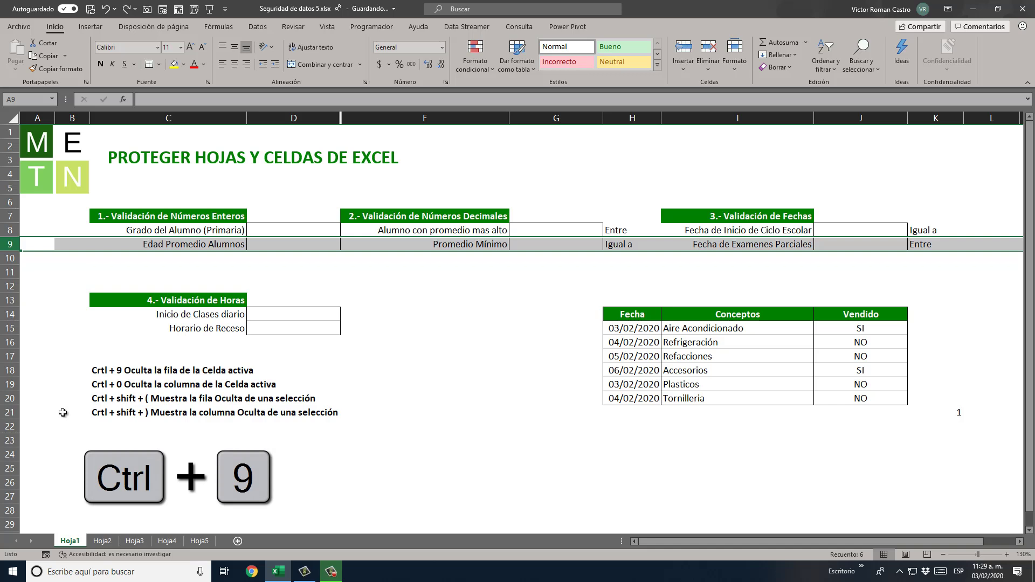
pyautogui.hotkey('ctrl', '9')
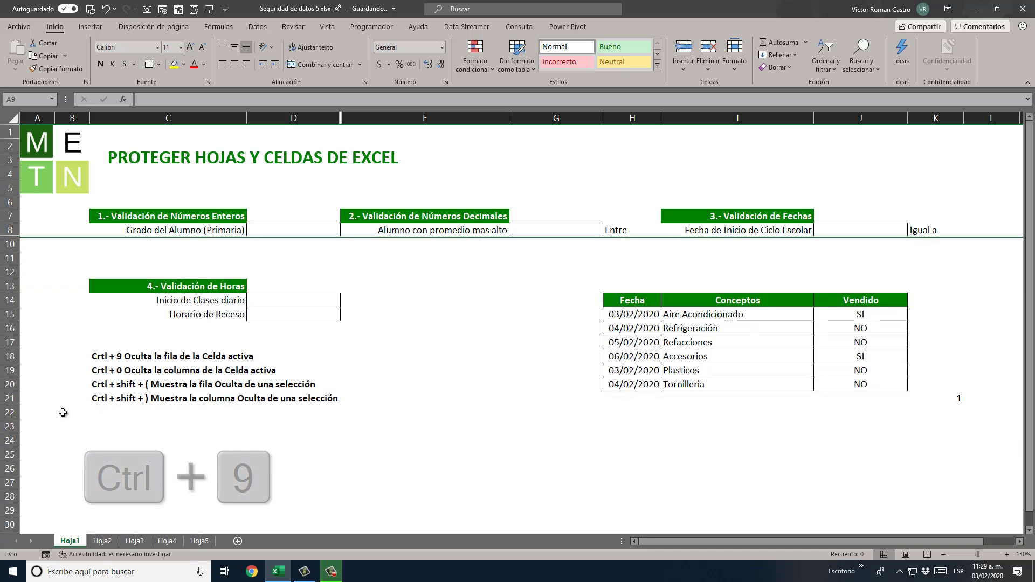
pyautogui.click(289, 253)
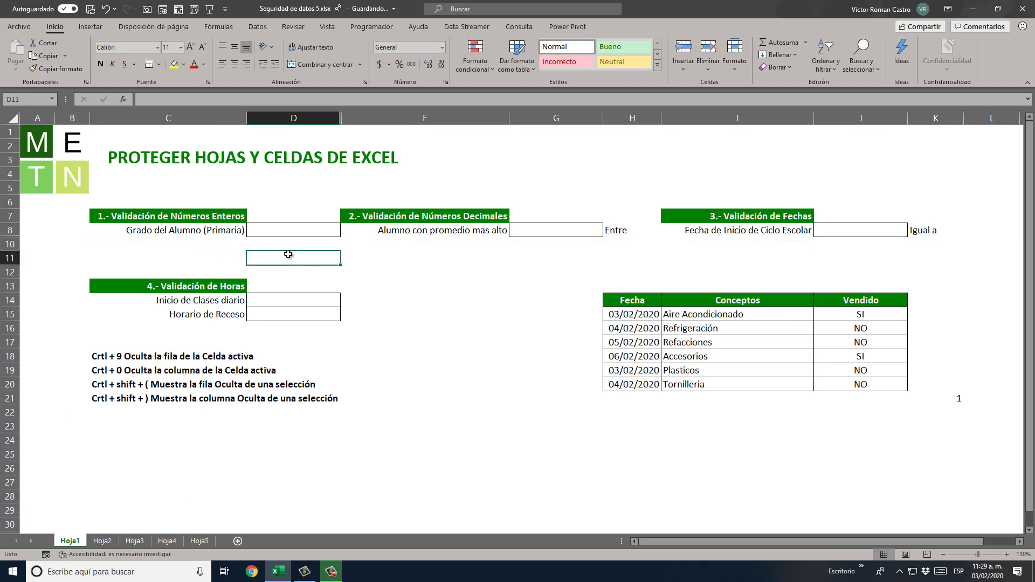
pyautogui.press('Up')
pyautogui.press('Up')
pyautogui.press('Left')
pyautogui.press('Left')
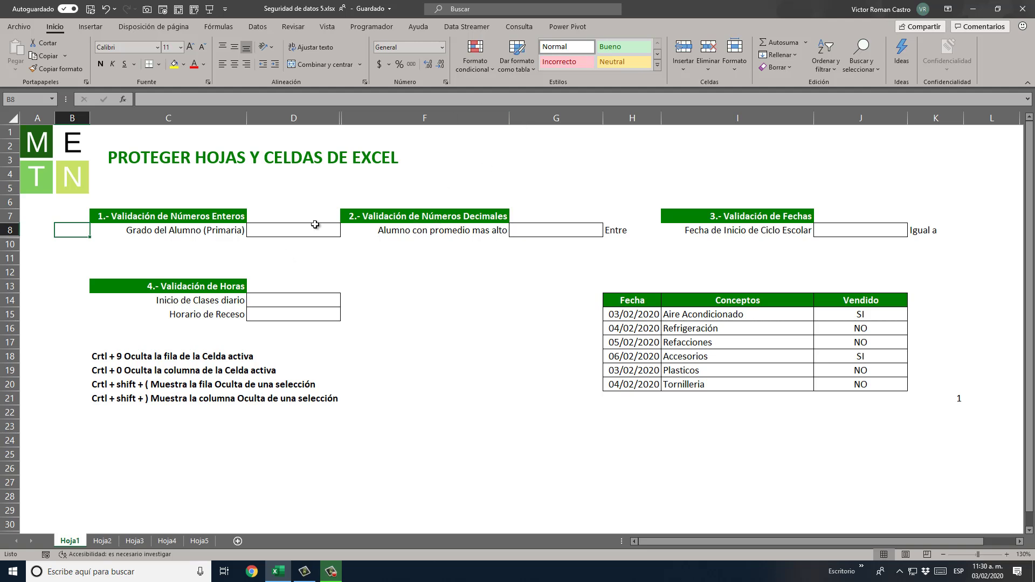
pyautogui.click(10, 231)
pyautogui.moveTo(11, 231); pyautogui.dragTo(11, 245)
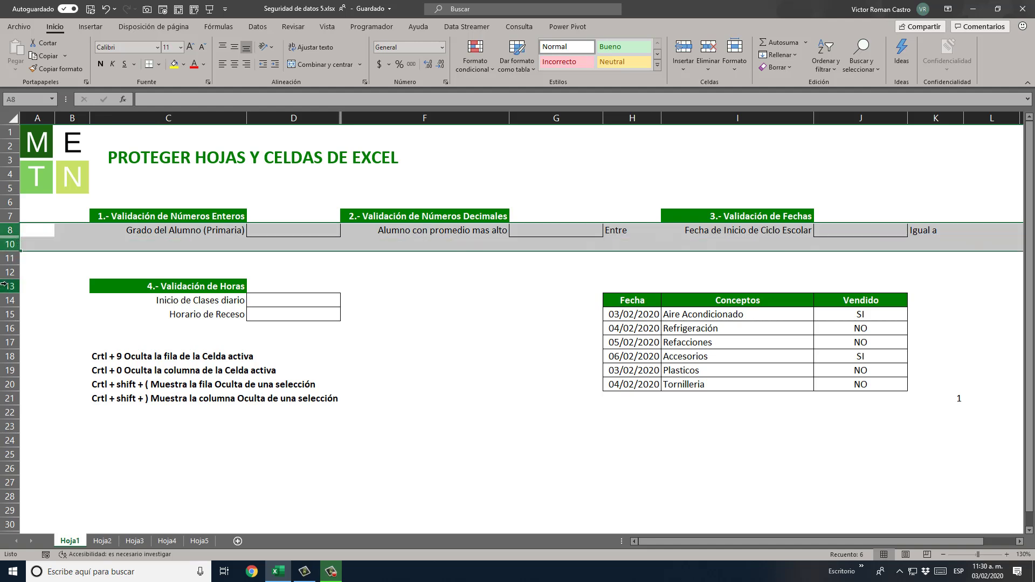
pyautogui.rightClick(220, 244)
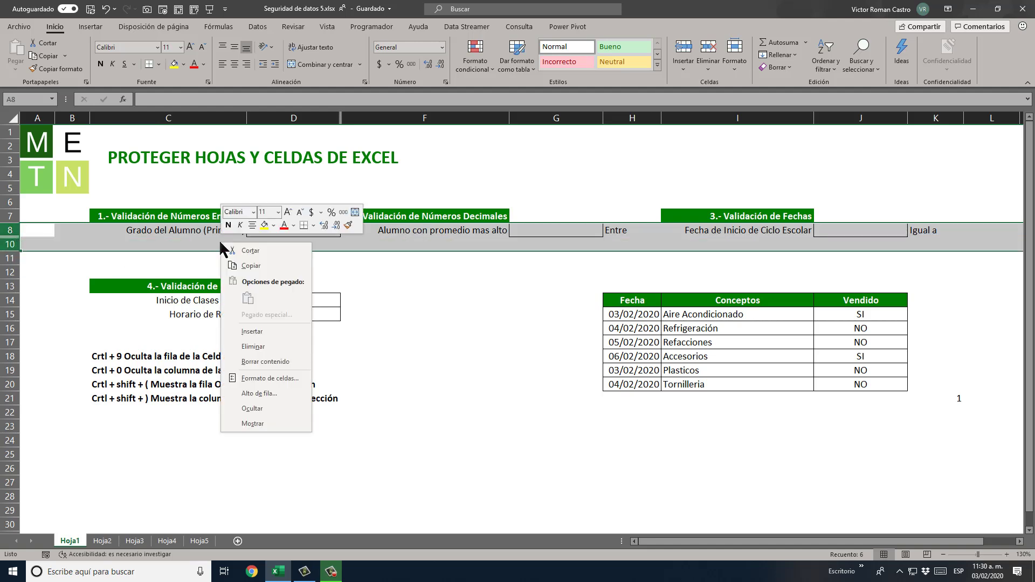
pyautogui.click(263, 420)
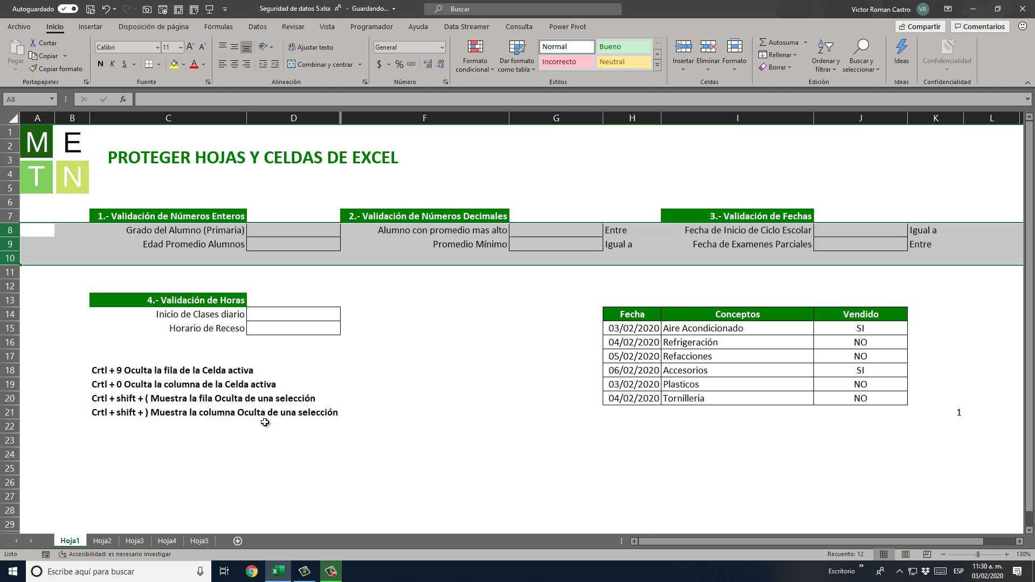
pyautogui.hotkey('ctrl', 'z')
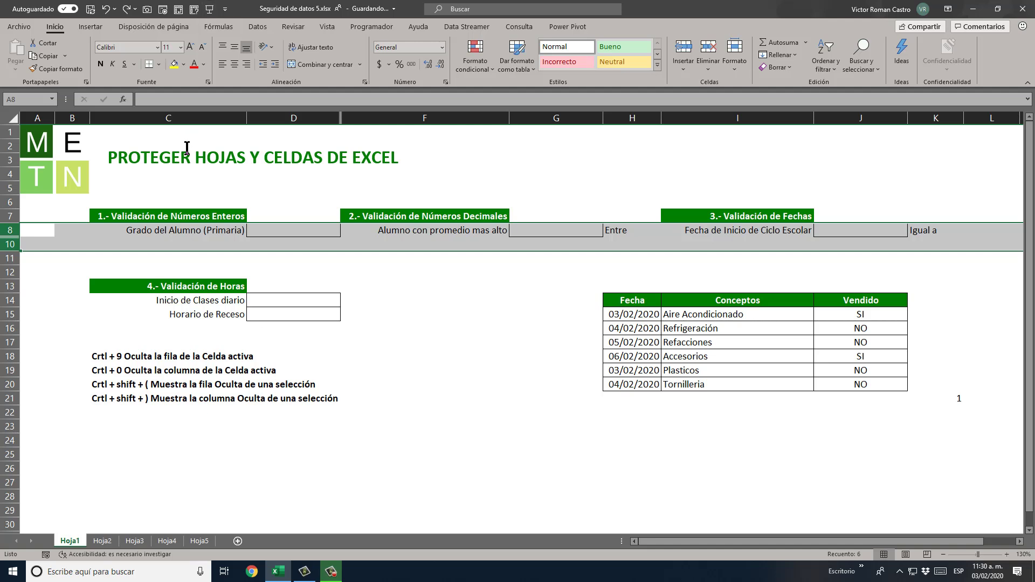
# Select rows 8 through 10 and unhide row 9 with Ctrl+Shift+8.
pyautogui.click(169, 233)
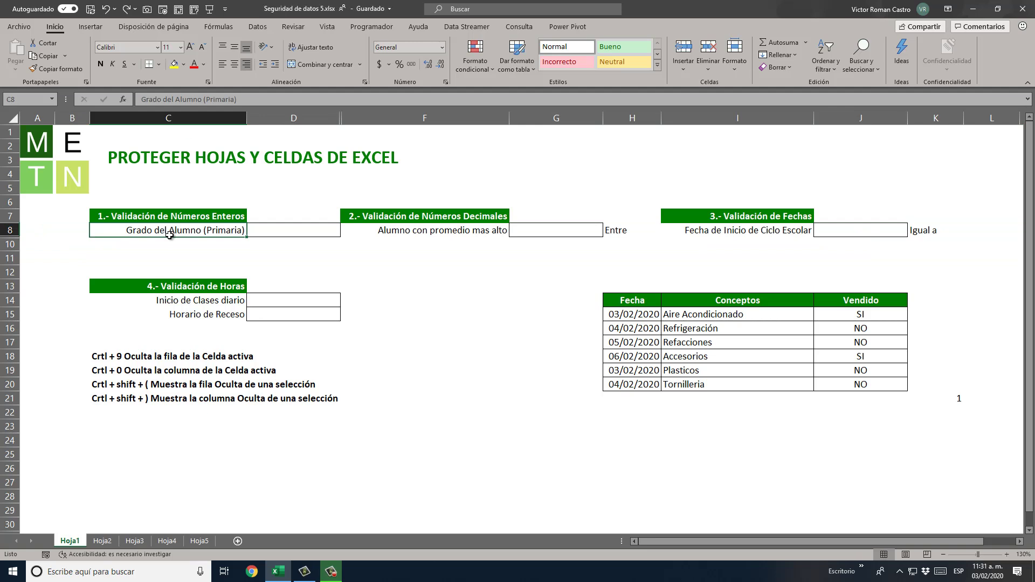
pyautogui.hotkey('shift', 'space')
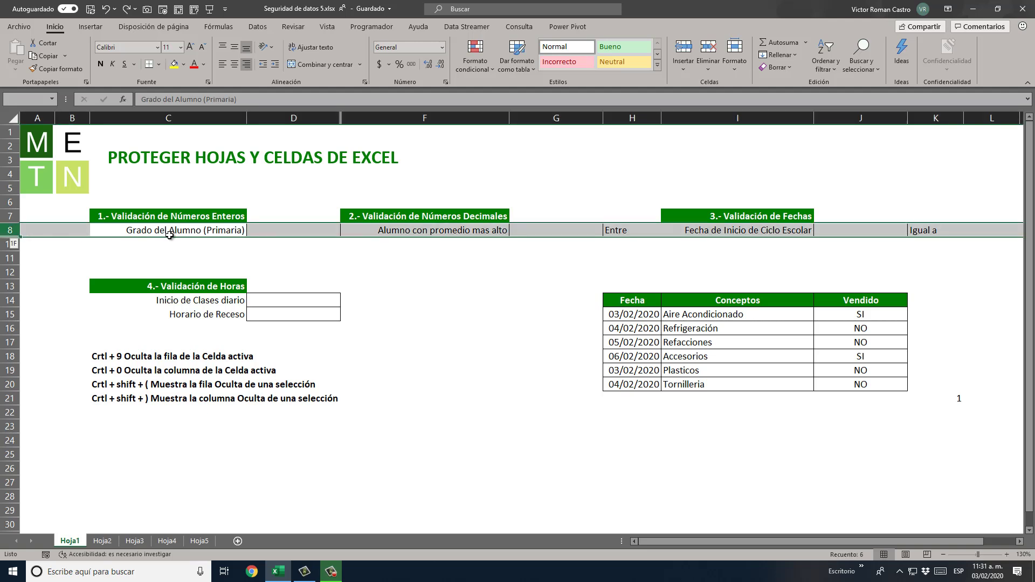
pyautogui.hotkey('shift', 'Down')
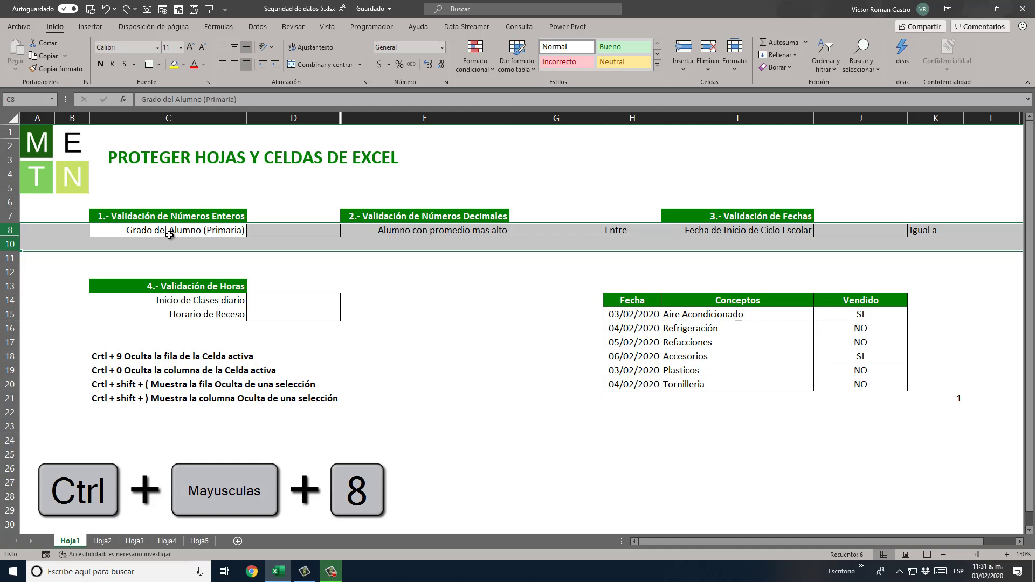
pyautogui.hotkey('ctrl', 'shift', '8')
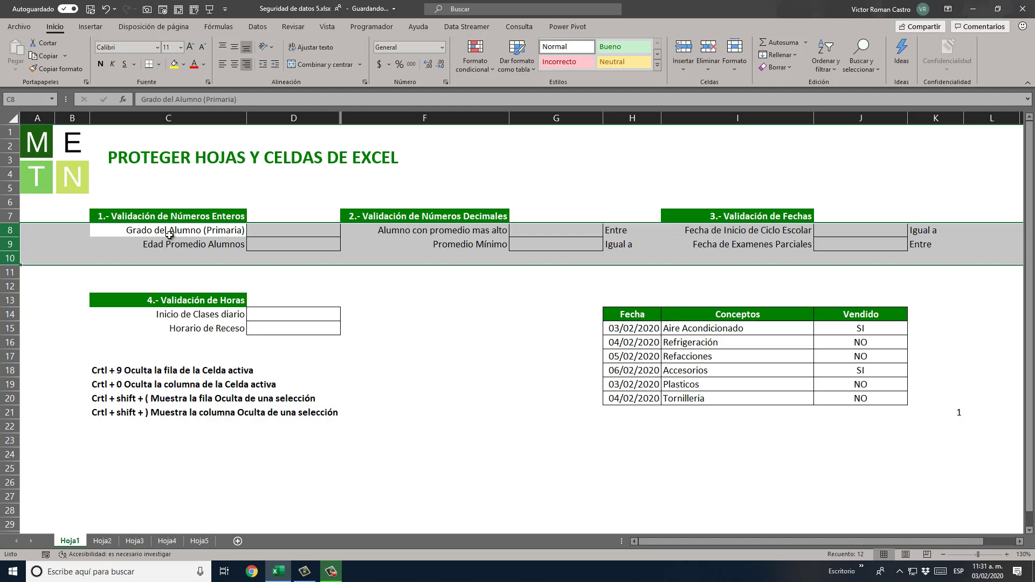
pyautogui.click(307, 114)
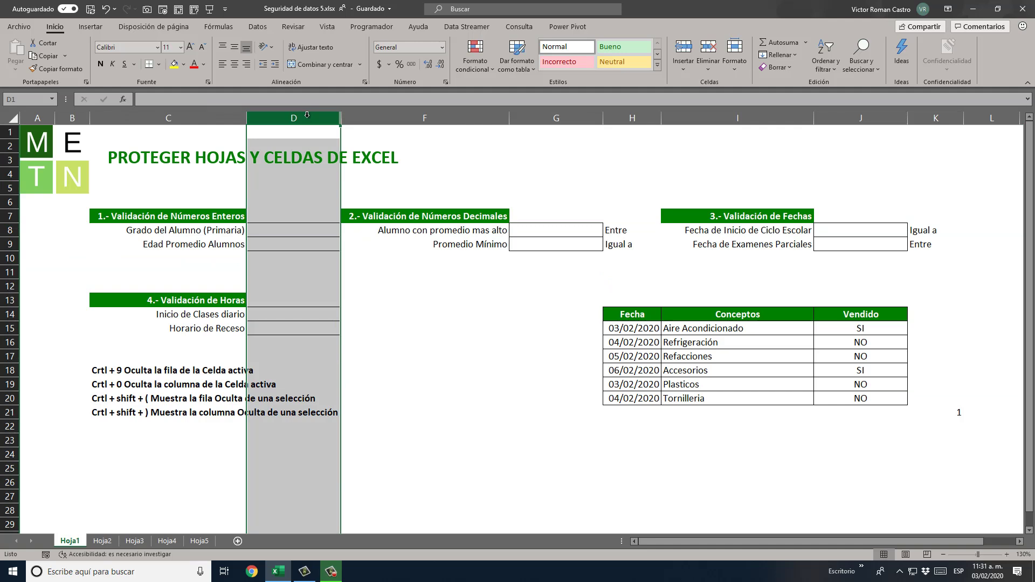
pyautogui.rightClick(307, 114)
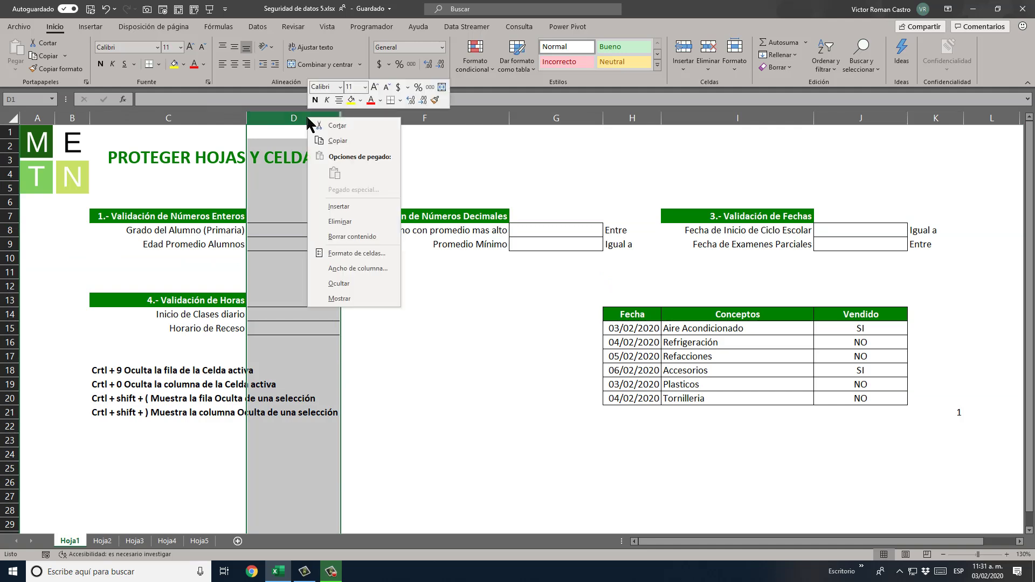
pyautogui.click(371, 283)
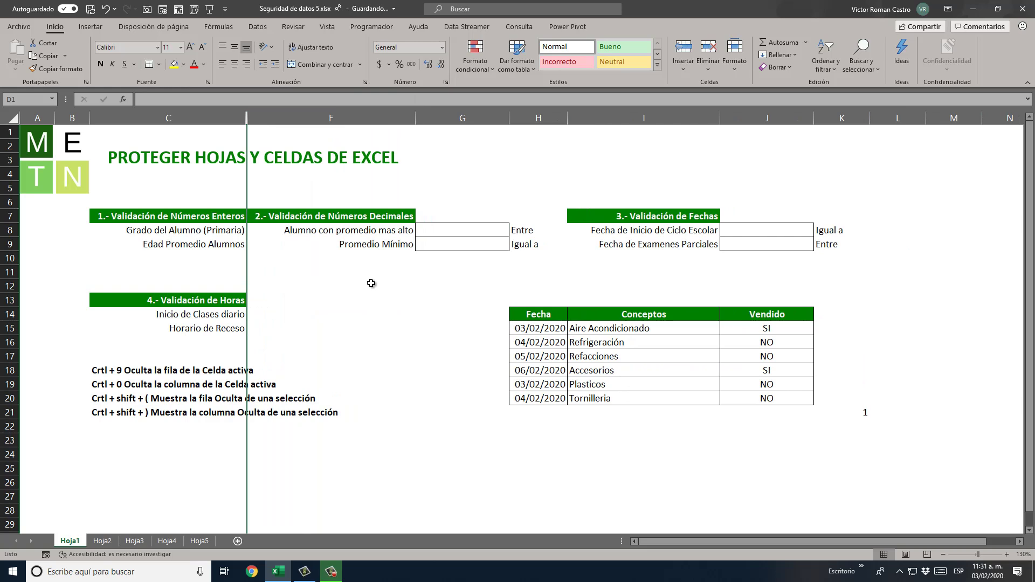
pyautogui.hotkey('ctrl', 'z')
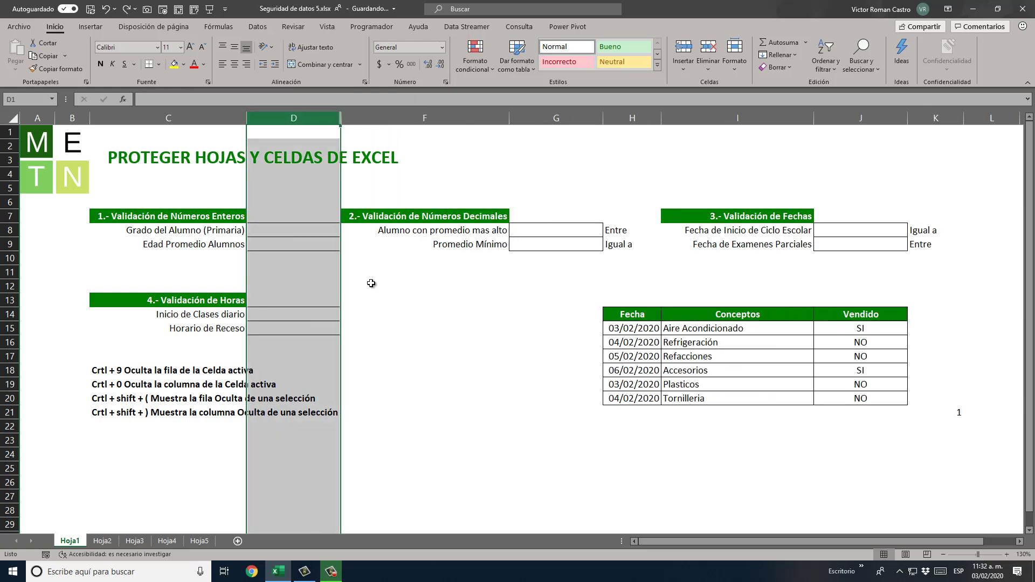
pyautogui.click(334, 276)
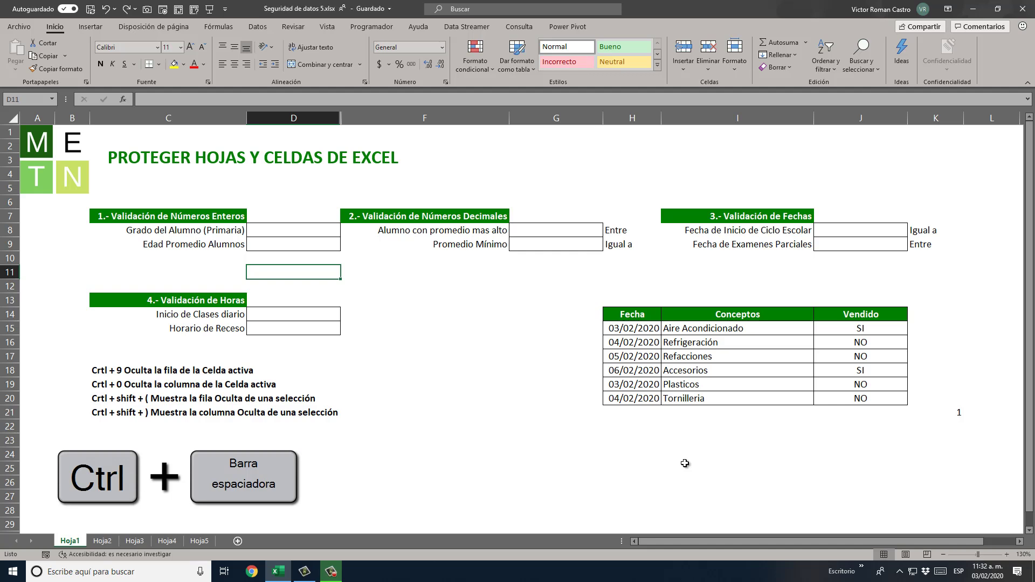
# Select column D and hide it with Ctrl+0.
pyautogui.hotkey('ctrl', 'space')
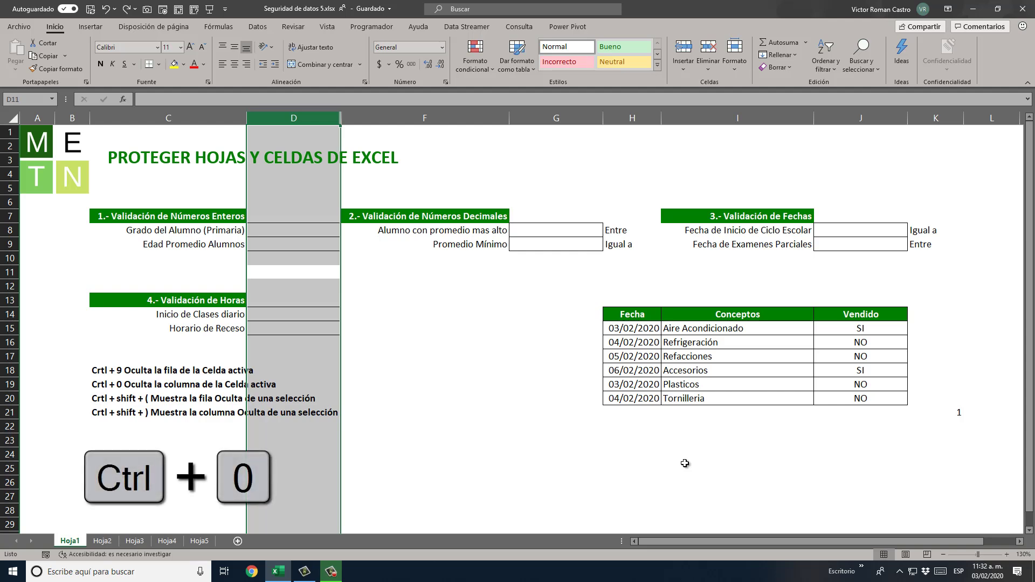
pyautogui.hotkey('ctrl', '0')
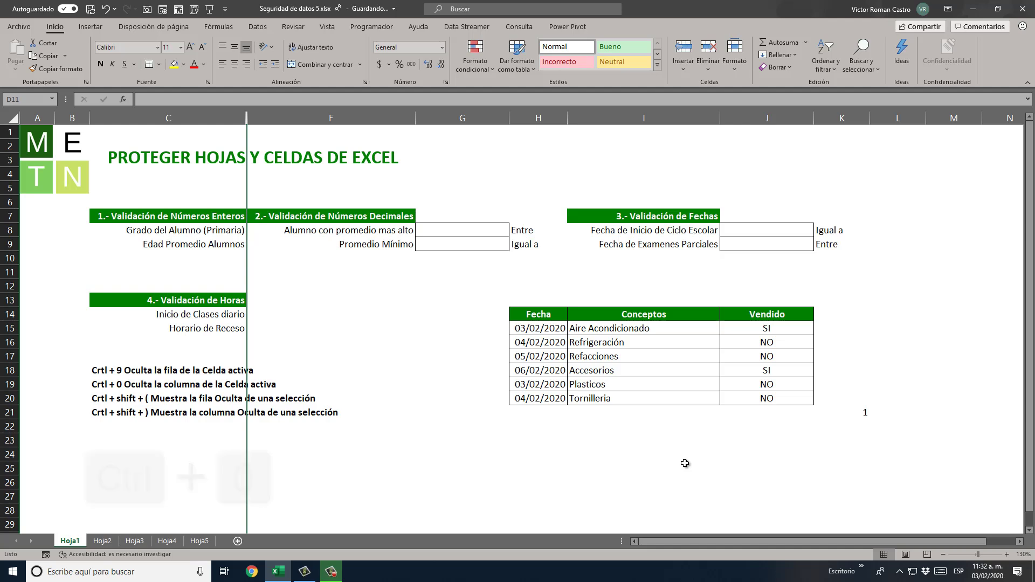
pyautogui.click(223, 113)
pyautogui.moveTo(223, 114); pyautogui.dragTo(207, 113)
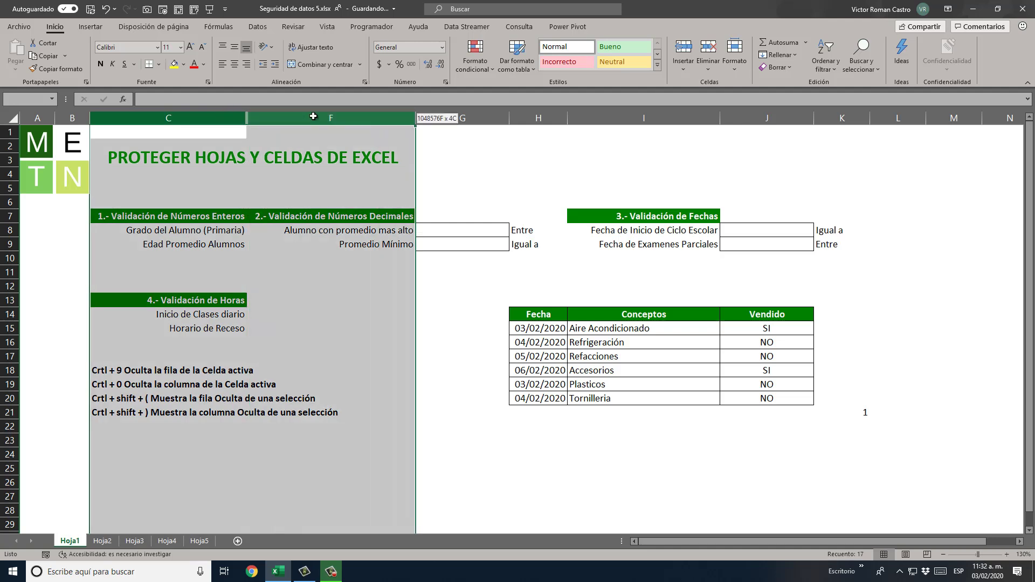
pyautogui.click(194, 139)
pyautogui.click(213, 132)
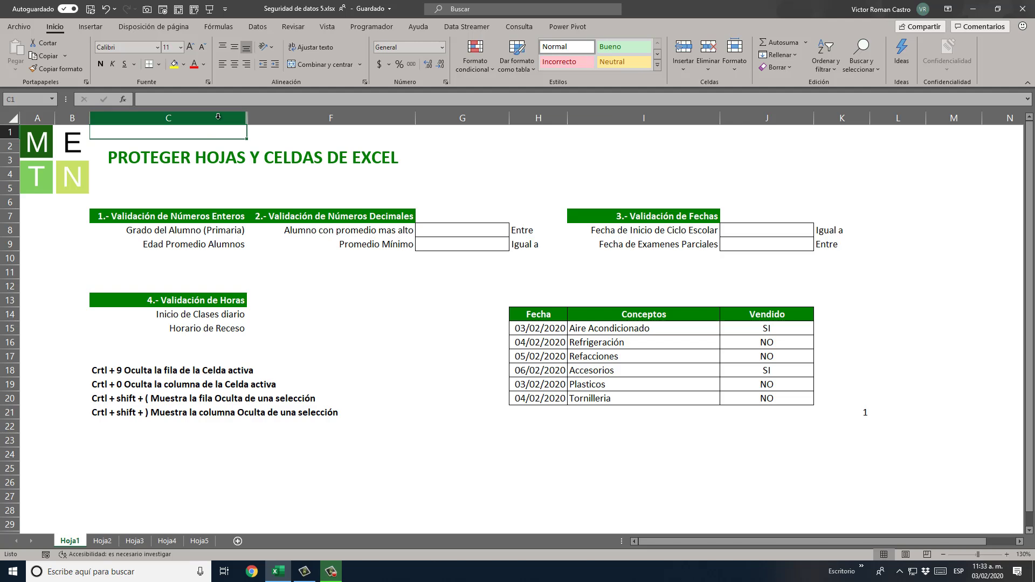
pyautogui.click(217, 117)
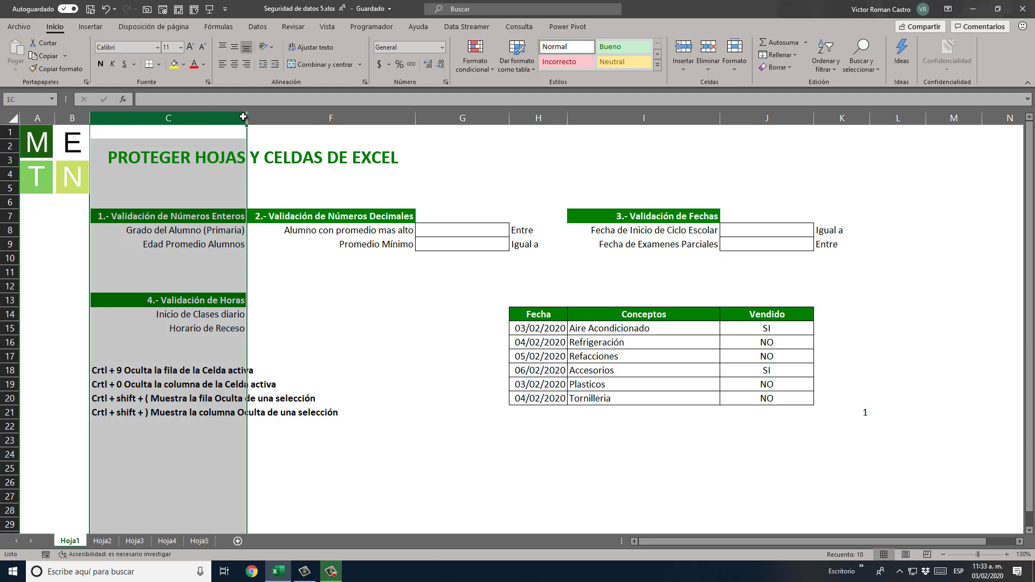
pyautogui.moveTo(217, 118); pyautogui.dragTo(286, 118)
pyautogui.rightClick(286, 120)
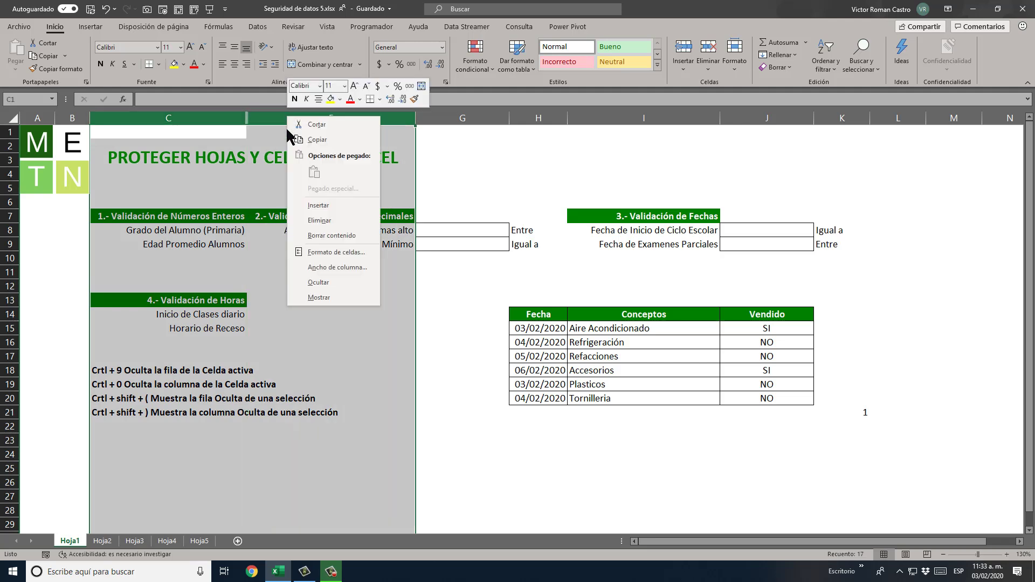
pyautogui.click(327, 297)
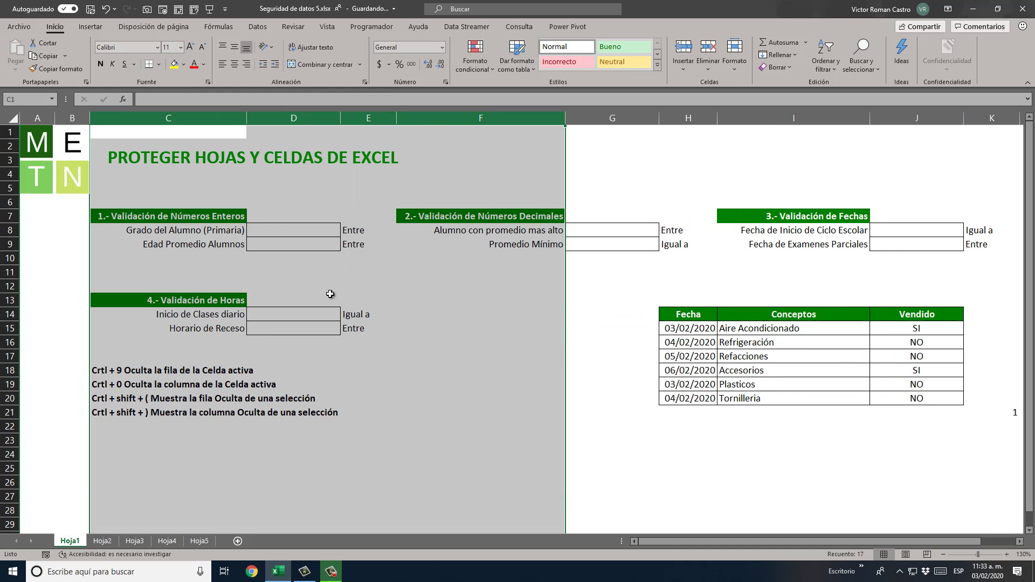
pyautogui.hotkey('ctrl', 'z')
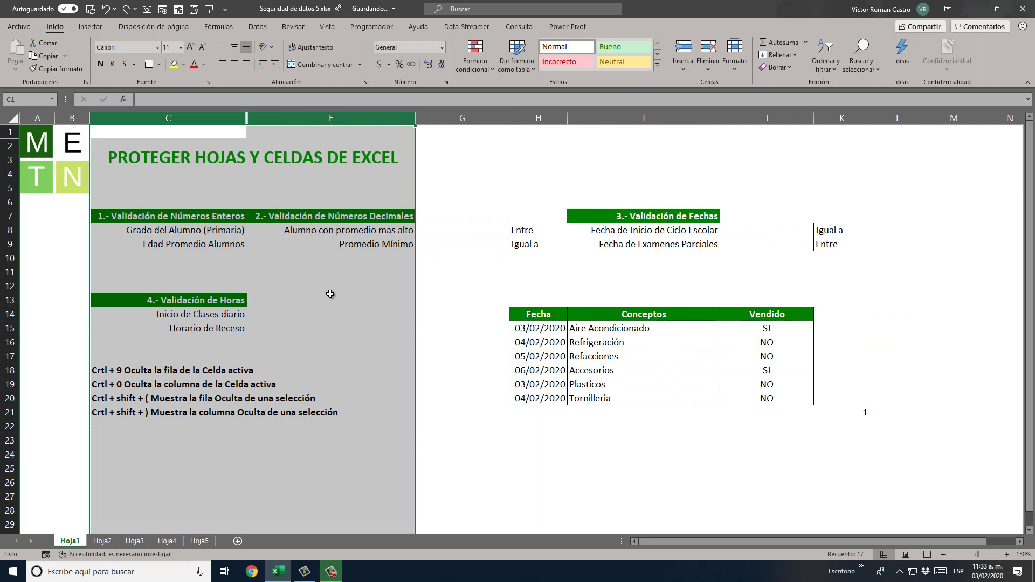
pyautogui.click(225, 276)
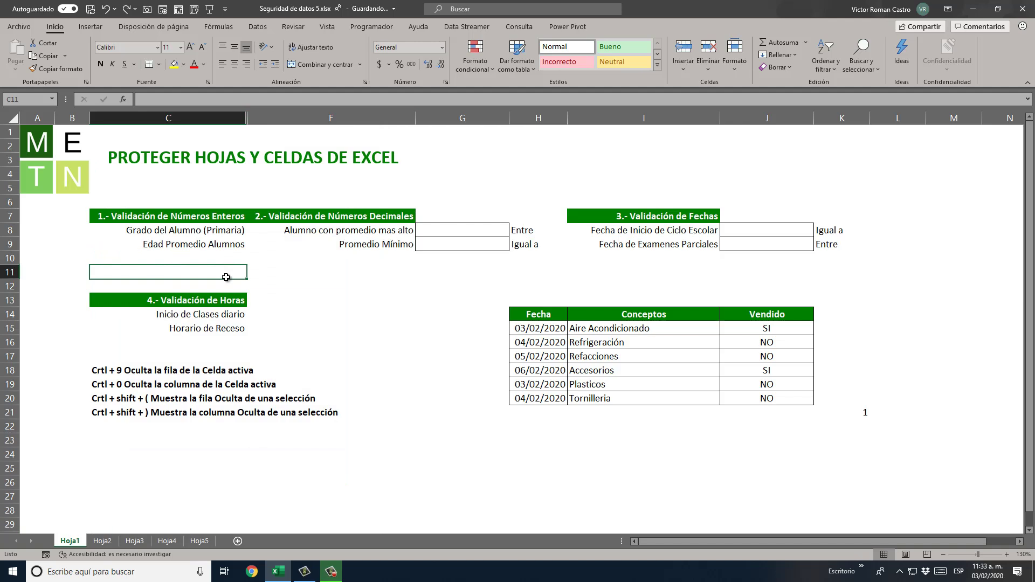
# Select columns C through F from C5, spanning hidden columns D and E.
pyautogui.press('Up')
pyautogui.press('Up')
pyautogui.press('Up')
pyautogui.press('Up')
pyautogui.press('Up')
pyautogui.press('Up')
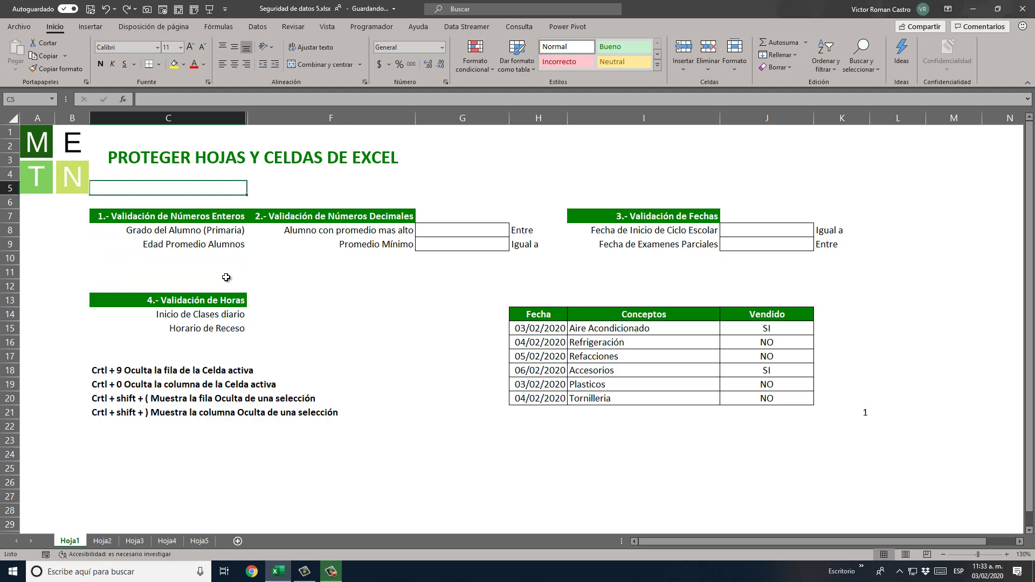
pyautogui.hotkey('ctrl', 'space')
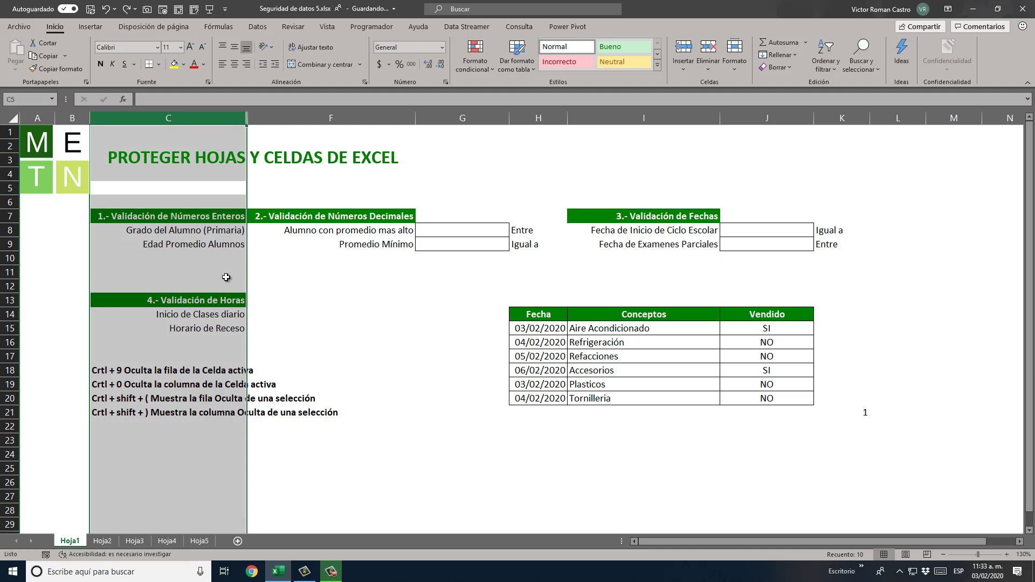
pyautogui.hotkey('shift', 'Right')
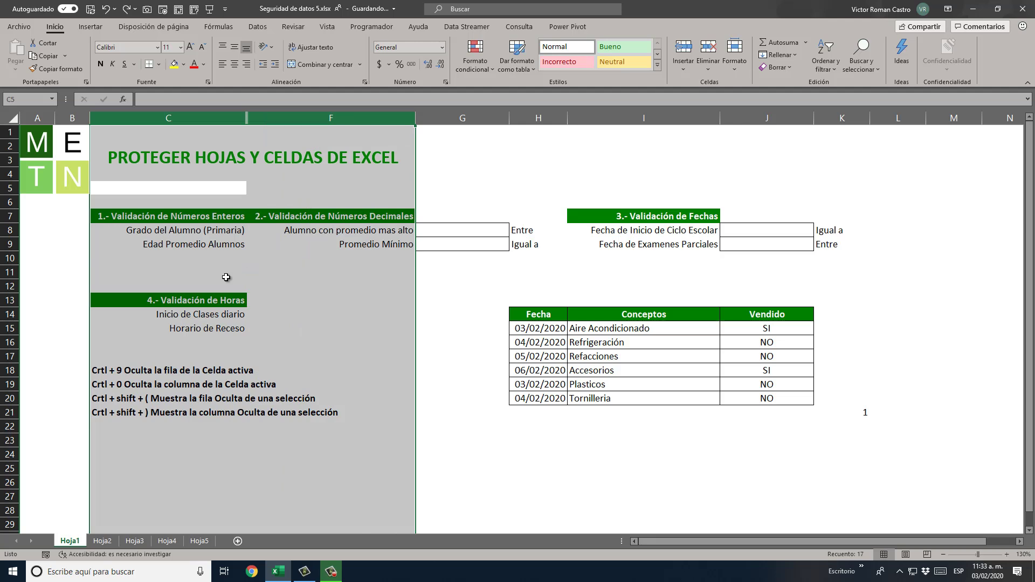
pyautogui.hotkey('ctrl', 'shift', '9')
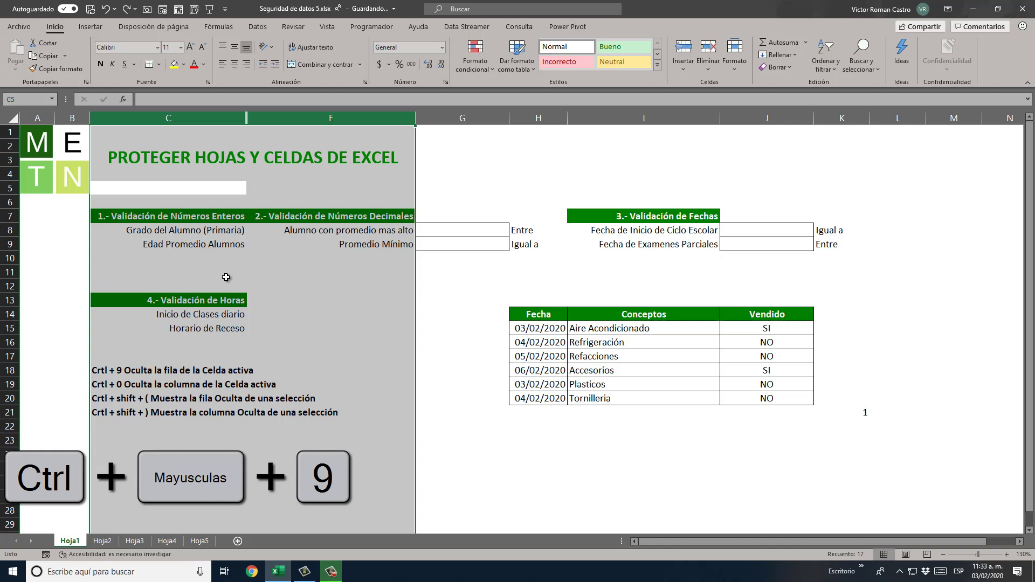
# Unhide columns D and E, then move the active cell to C9.
pyautogui.hotkey('ctrl', 'shift', '9')
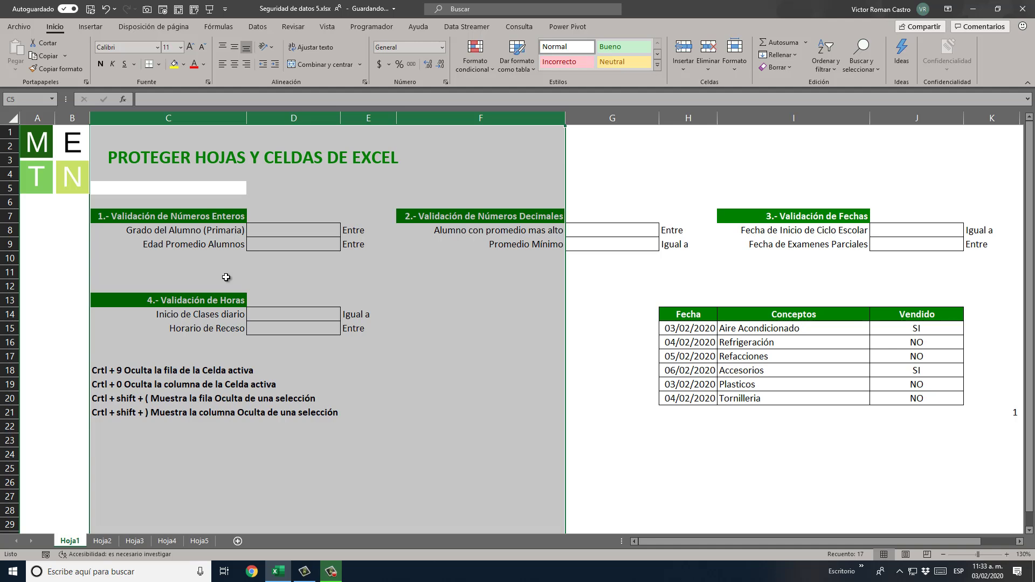
pyautogui.press('Left')
pyautogui.press('Down')
pyautogui.press('Down')
pyautogui.press('Down')
pyautogui.press('Down')
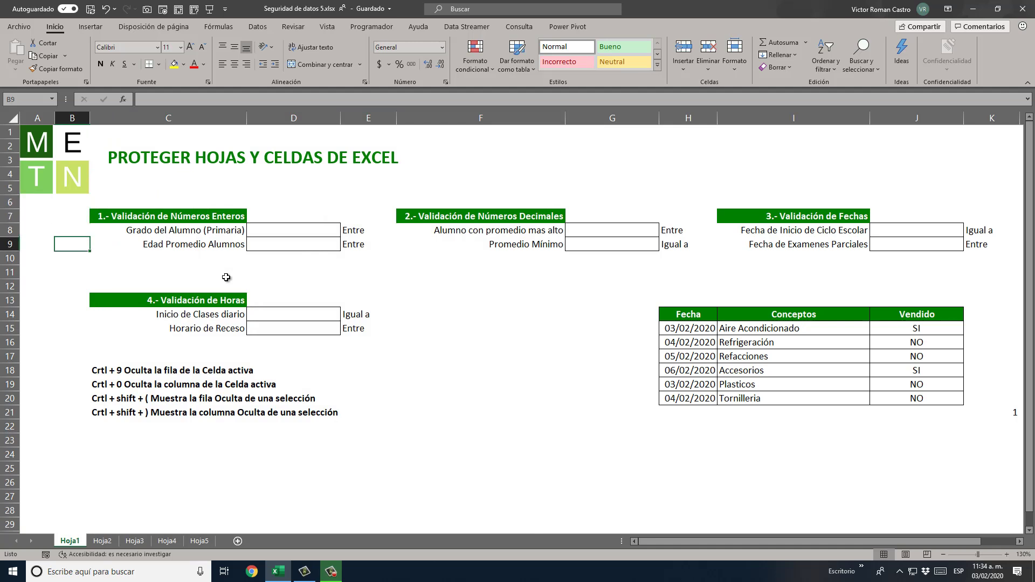
pyautogui.press('Right')
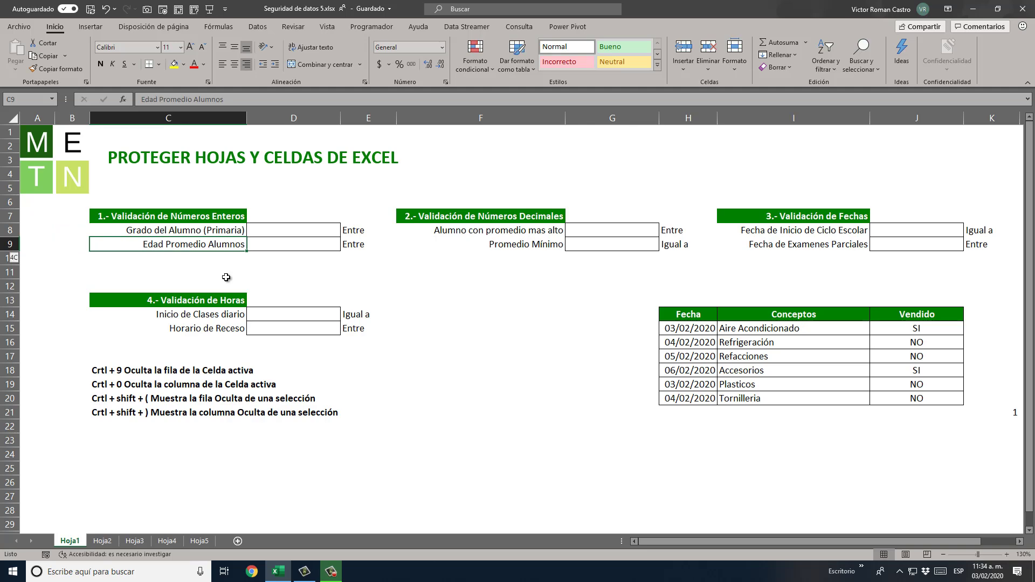
pyautogui.hotkey('shift', 'space')
pyautogui.hotkey('ctrl', '0')
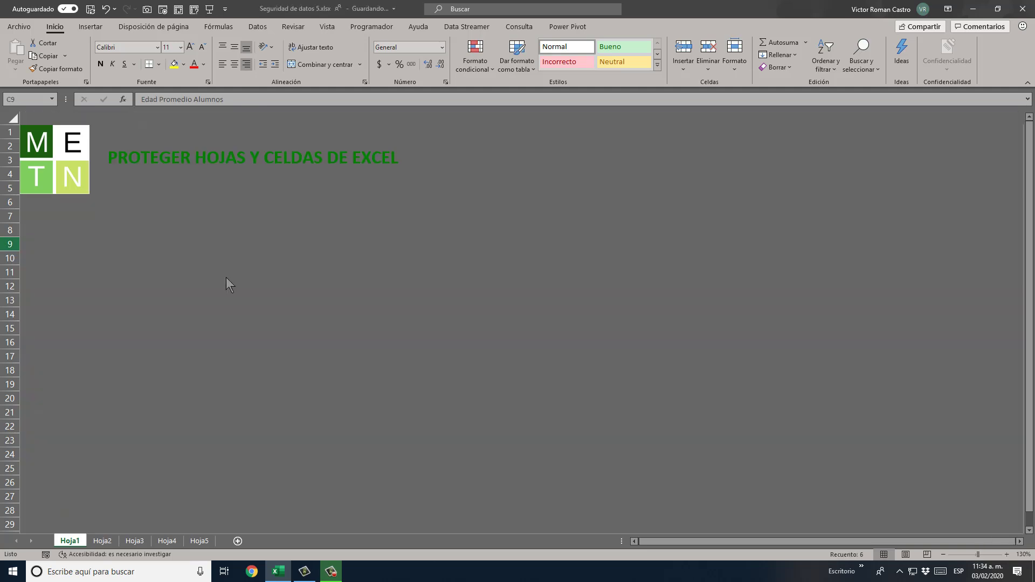
pyautogui.hotkey('ctrl', 'z')
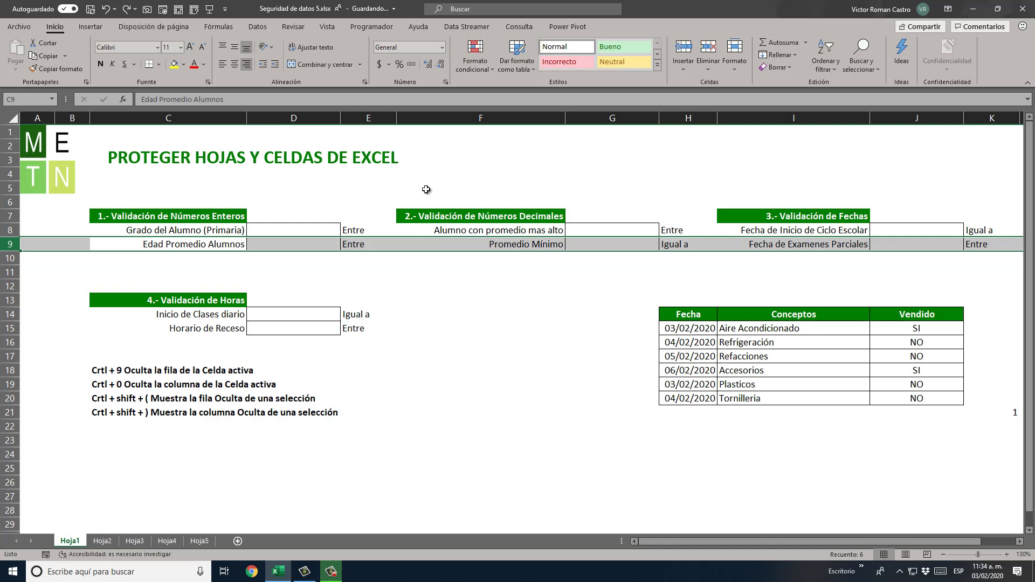
pyautogui.click(288, 268)
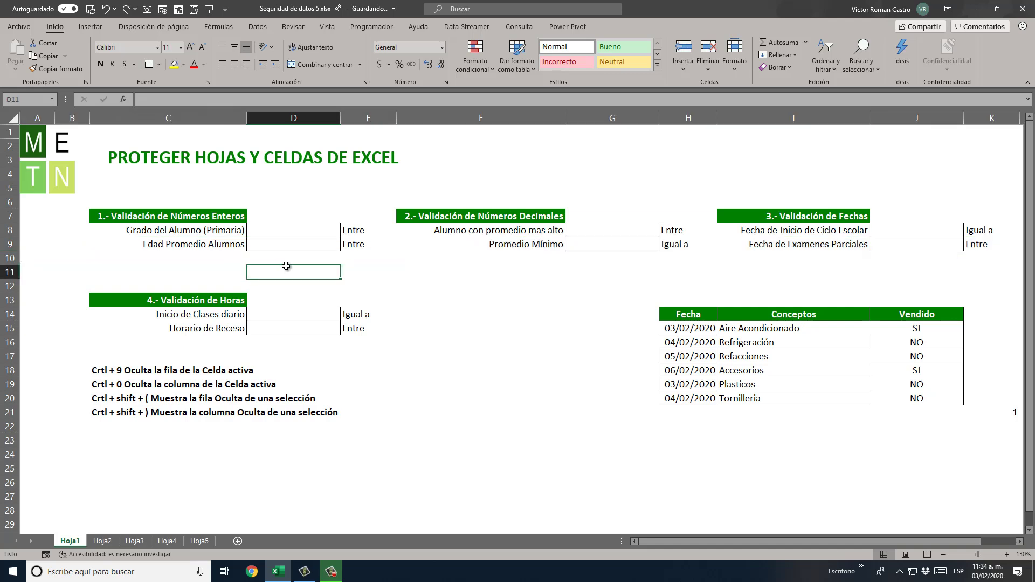
pyautogui.click(295, 245)
pyautogui.click(299, 235)
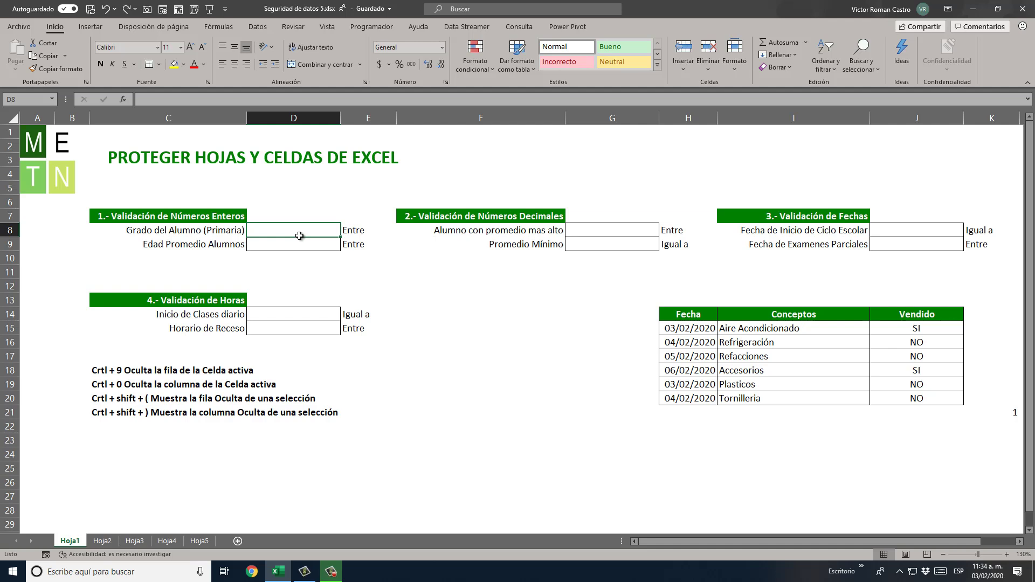
# Select the sales table data range H15:J20.
pyautogui.press('alt')
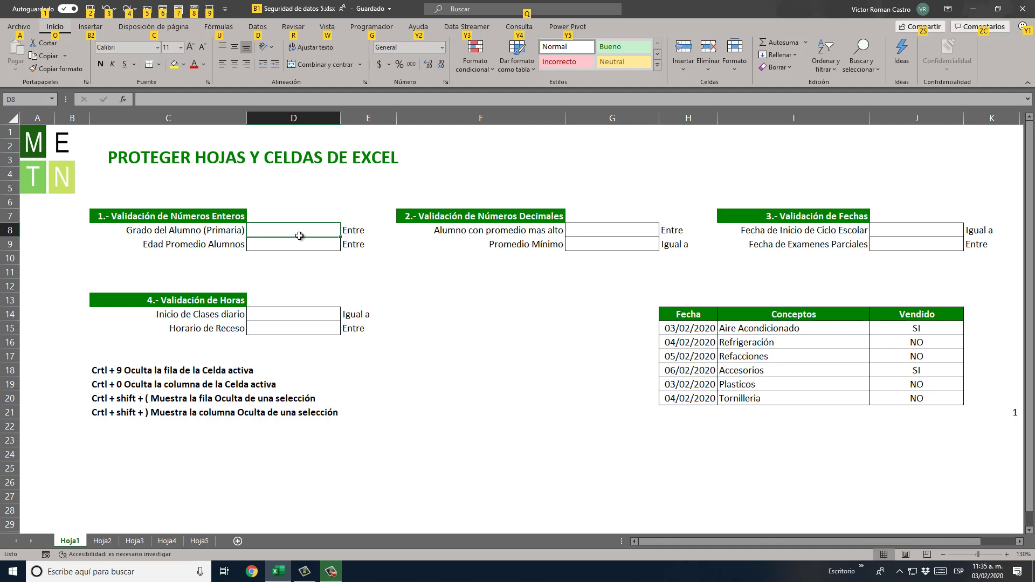
pyautogui.press('Escape')
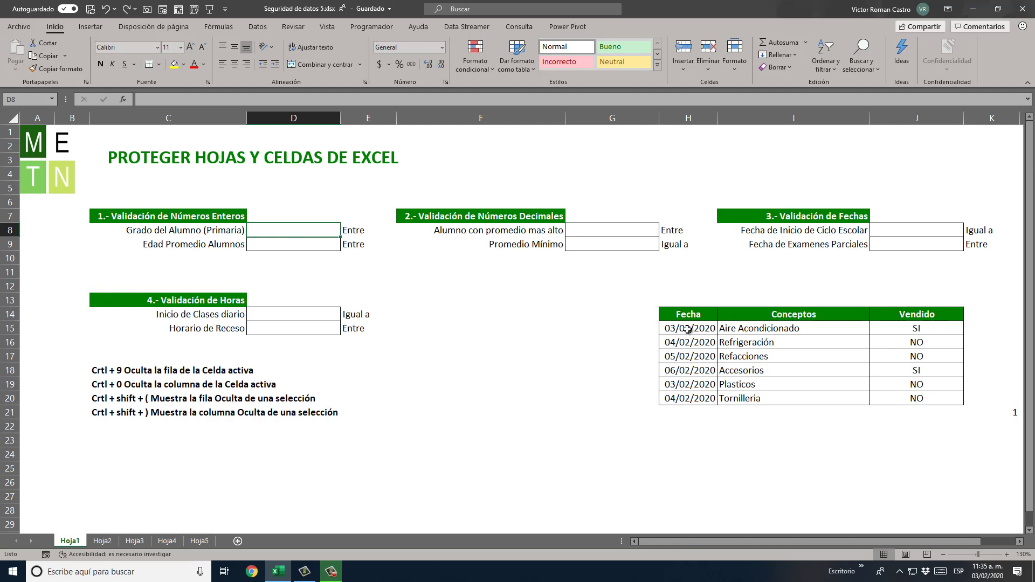
pyautogui.moveTo(687, 328)
pyautogui.mouseDown()
pyautogui.moveTo(733, 390)
pyautogui.moveTo(914, 389)
pyautogui.mouseUp()
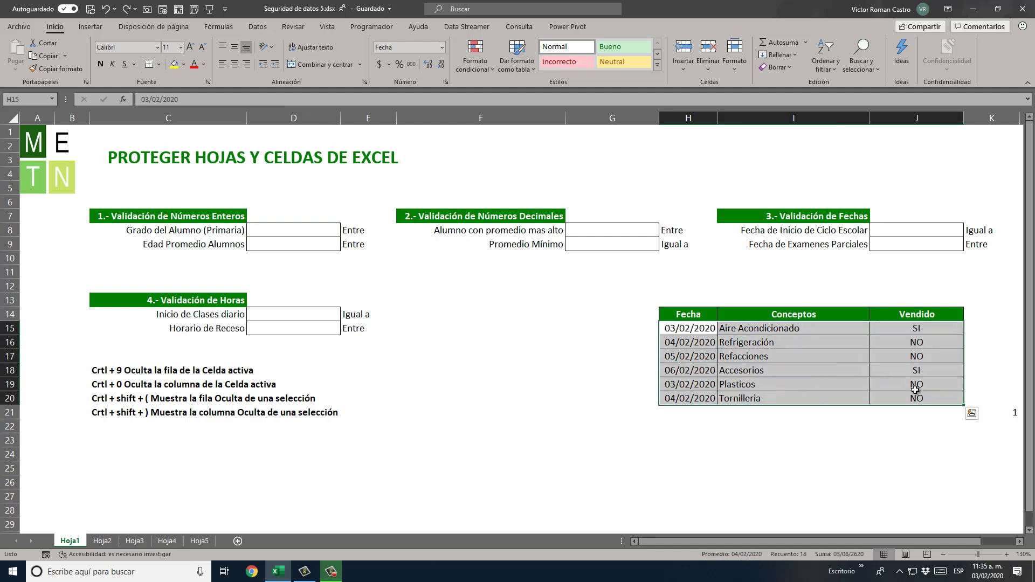
pyautogui.moveTo(930, 328)
pyautogui.mouseDown()
pyautogui.moveTo(745, 398)
pyautogui.moveTo(700, 394)
pyautogui.mouseUp()
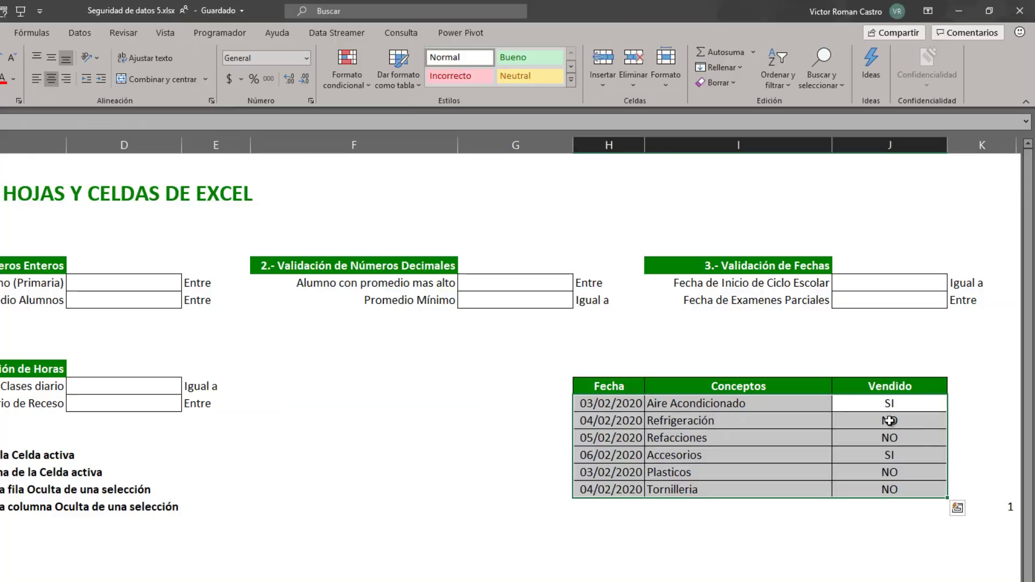
# Start a new formula-based conditional formatting rule.
pyautogui.click(358, 86)
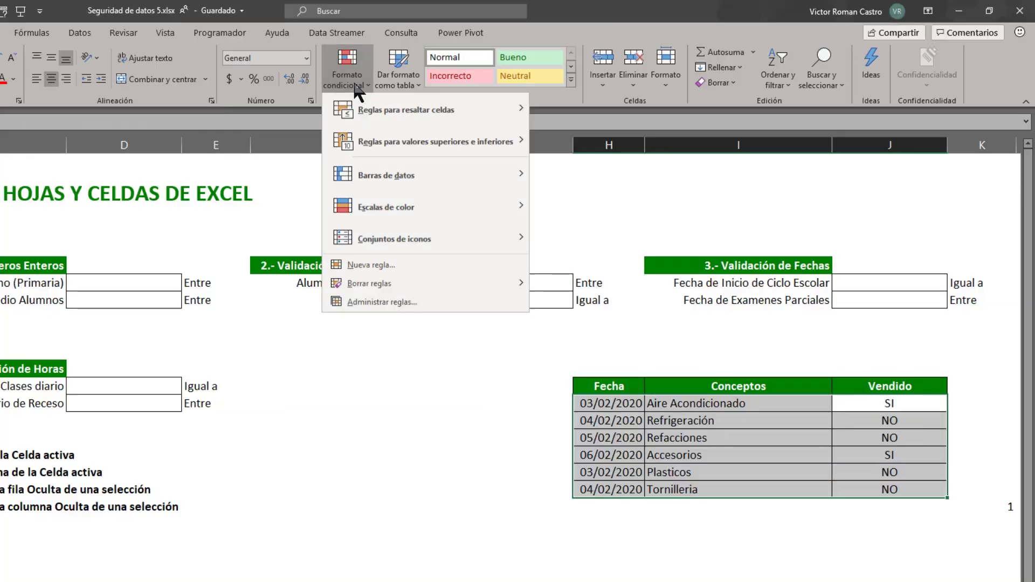
pyautogui.click(401, 270)
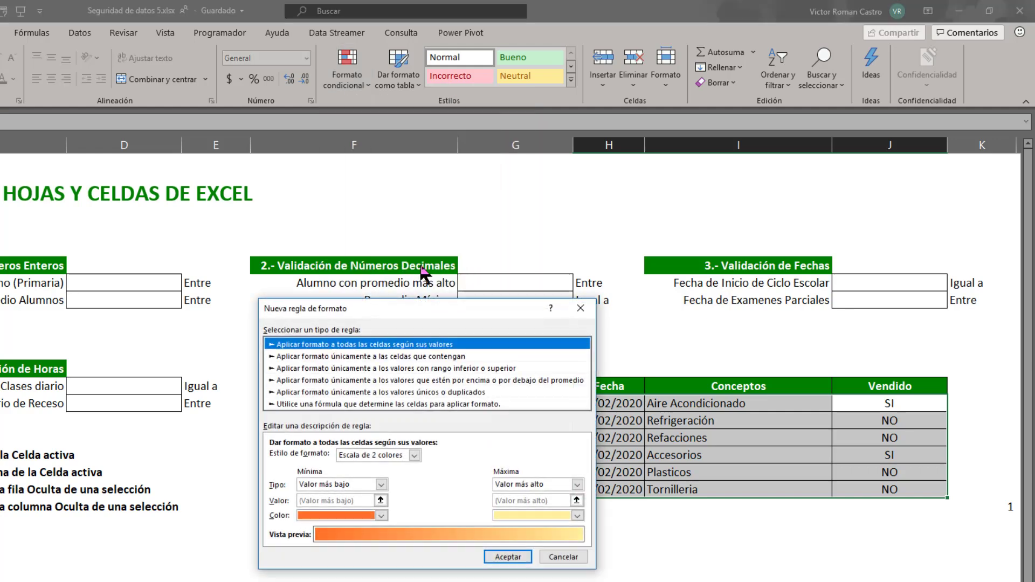
pyautogui.moveTo(437, 298); pyautogui.dragTo(301, 244)
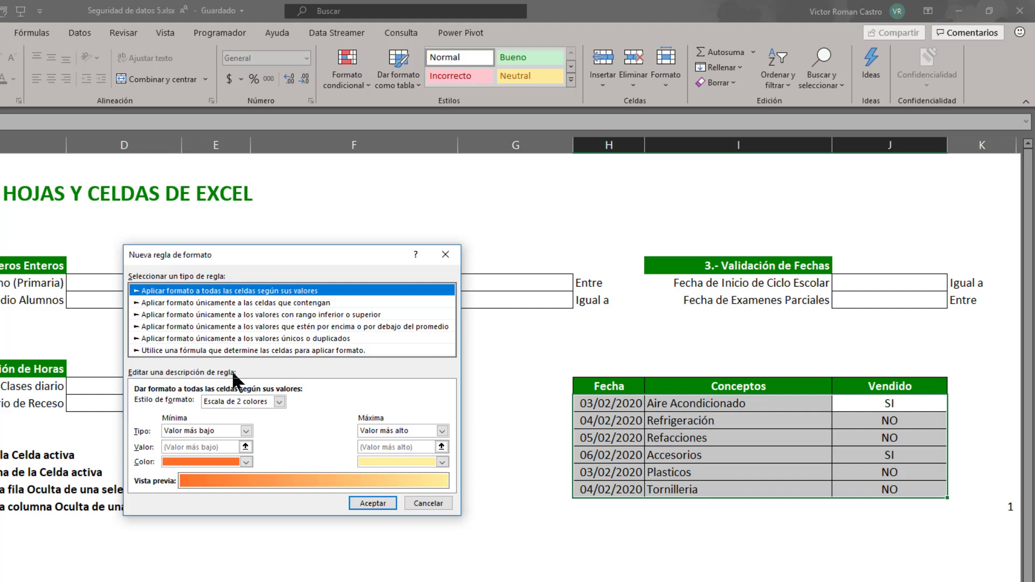
pyautogui.click(228, 349)
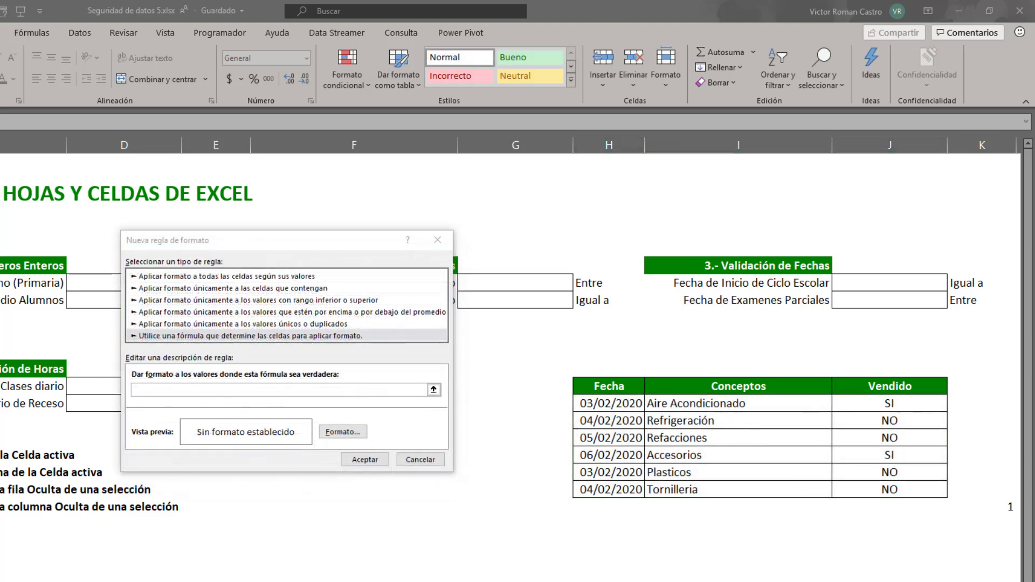
# Enter the rule formula =$J15="SI" with the J15 column anchored.
pyautogui.click(233, 388)
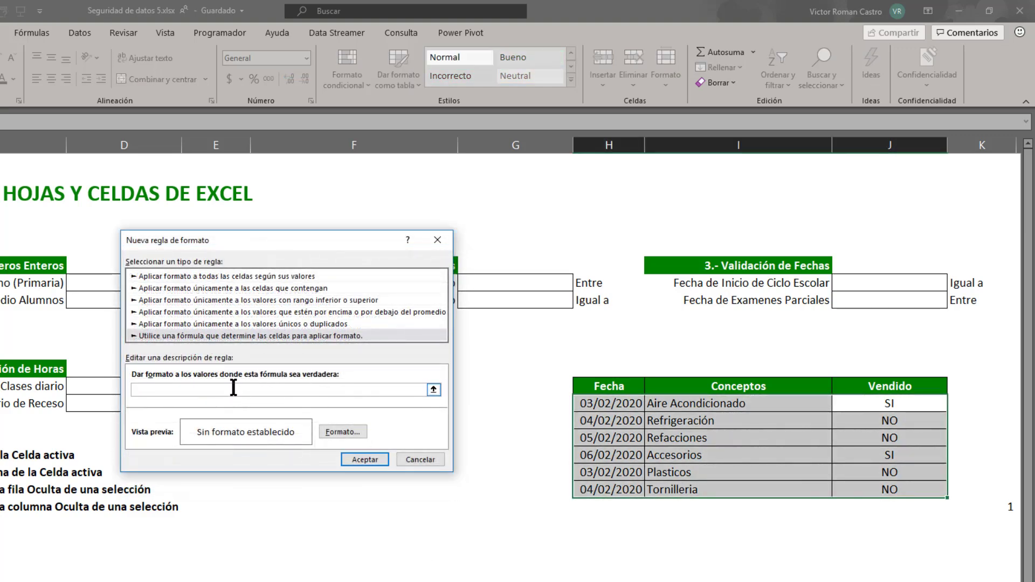
pyautogui.write('=')
pyautogui.click(922, 405)
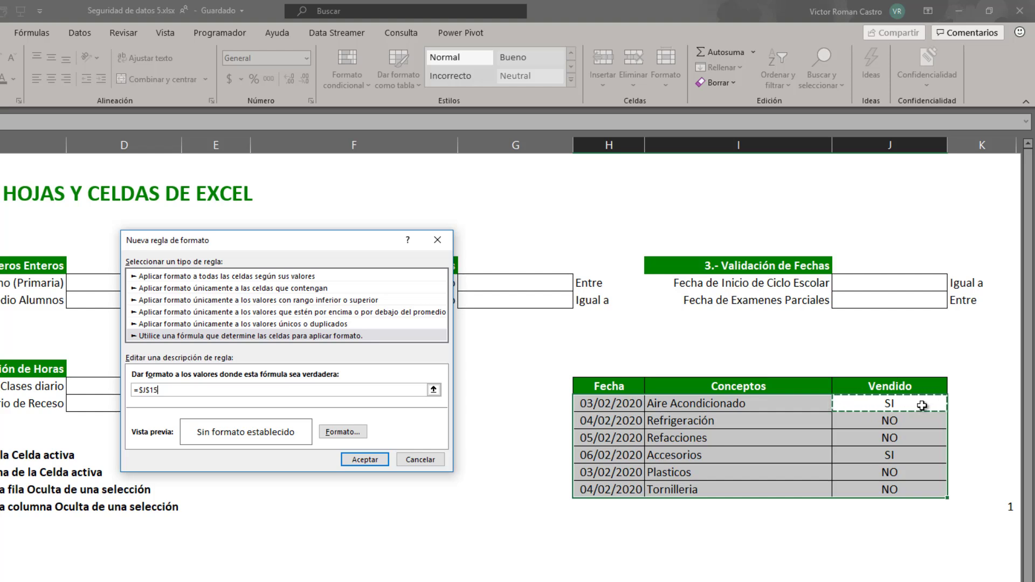
pyautogui.press('F4')
pyautogui.press('F4')
pyautogui.click(167, 390)
pyautogui.write('=')
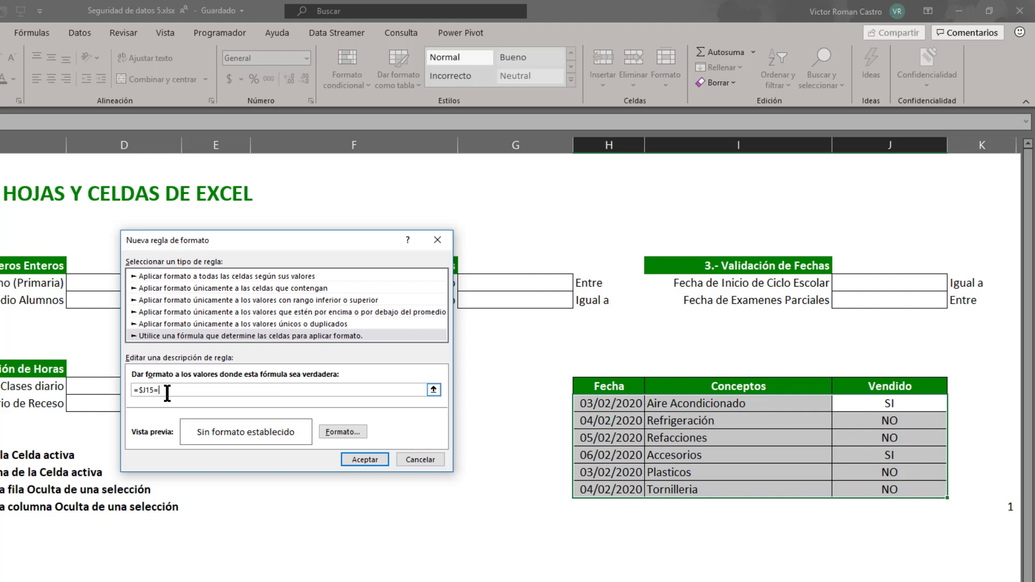
pyautogui.write('"')
pyautogui.write('SI"')
# Give the rule a white font colour and apply it to the sales table.
pyautogui.click(345, 432)
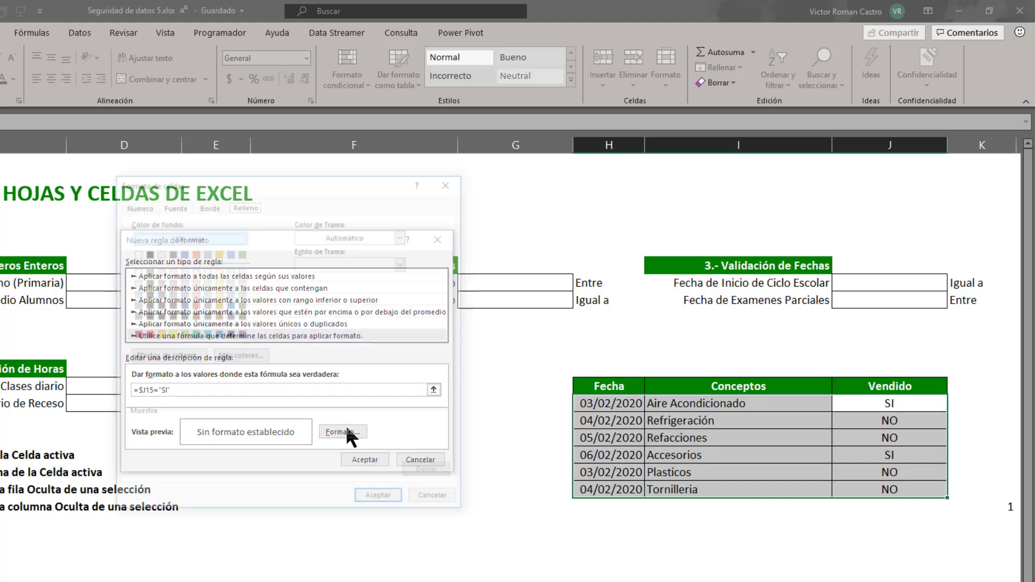
pyautogui.click(173, 204)
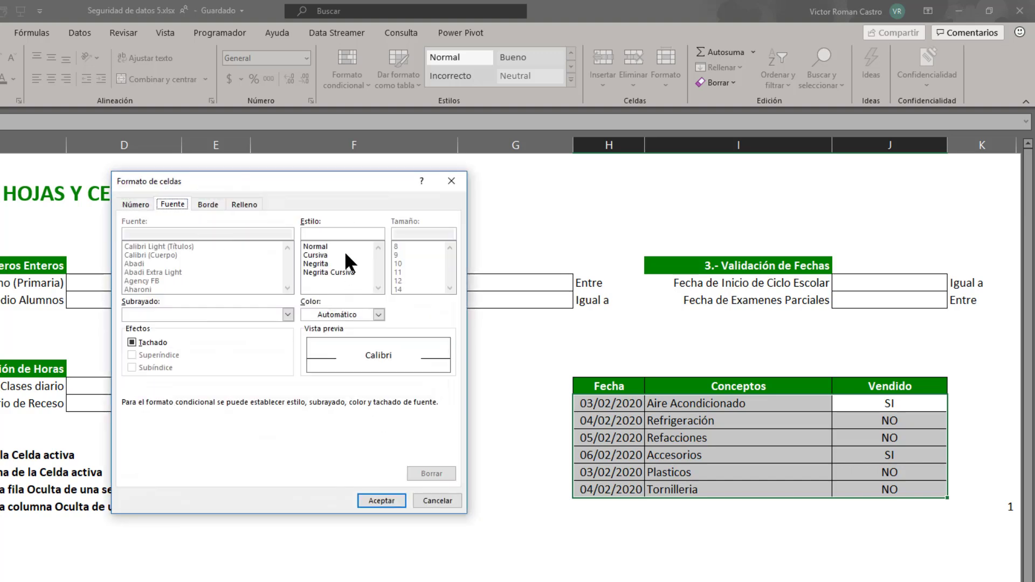
pyautogui.click(324, 316)
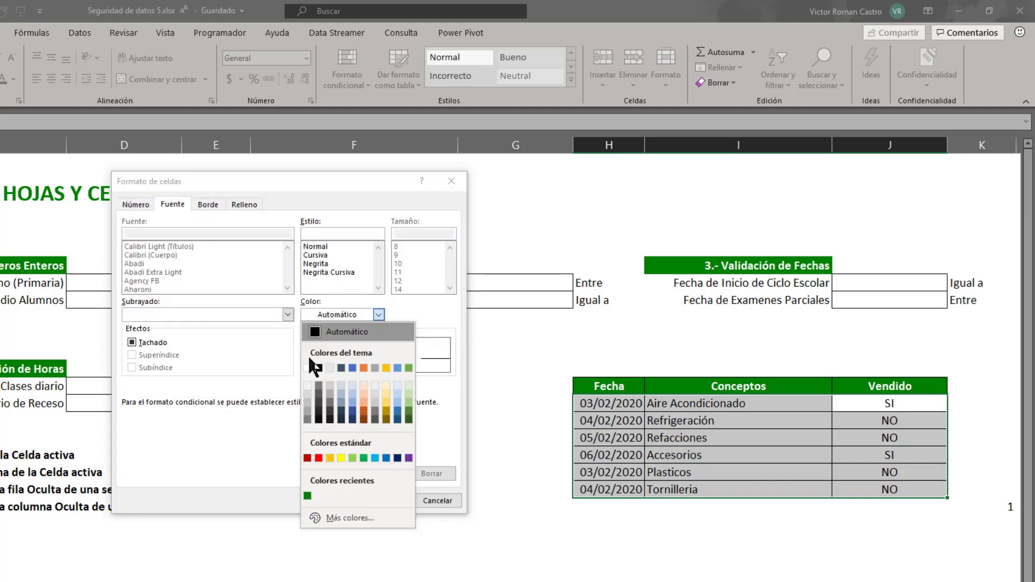
pyautogui.click(308, 367)
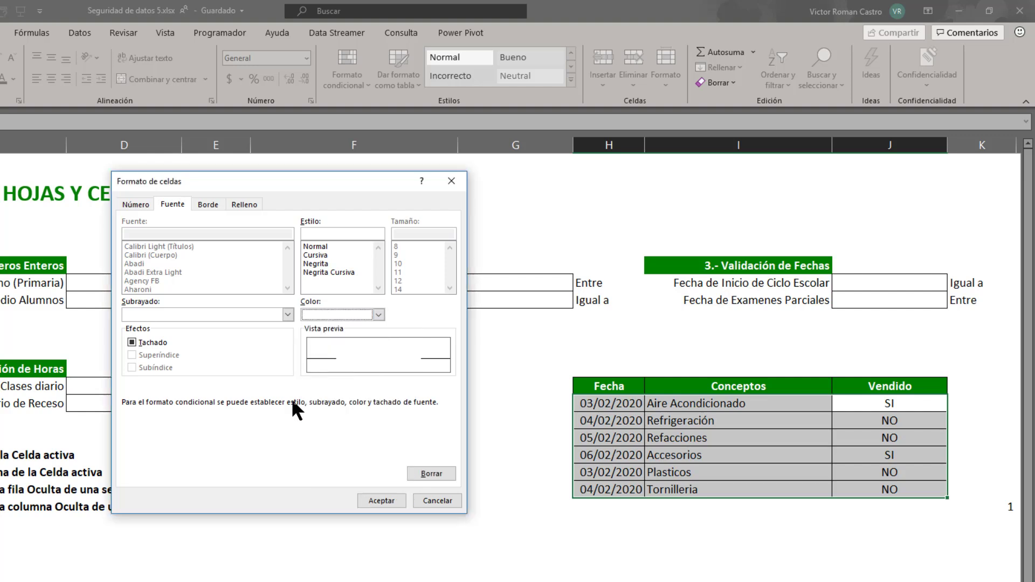
pyautogui.click(237, 205)
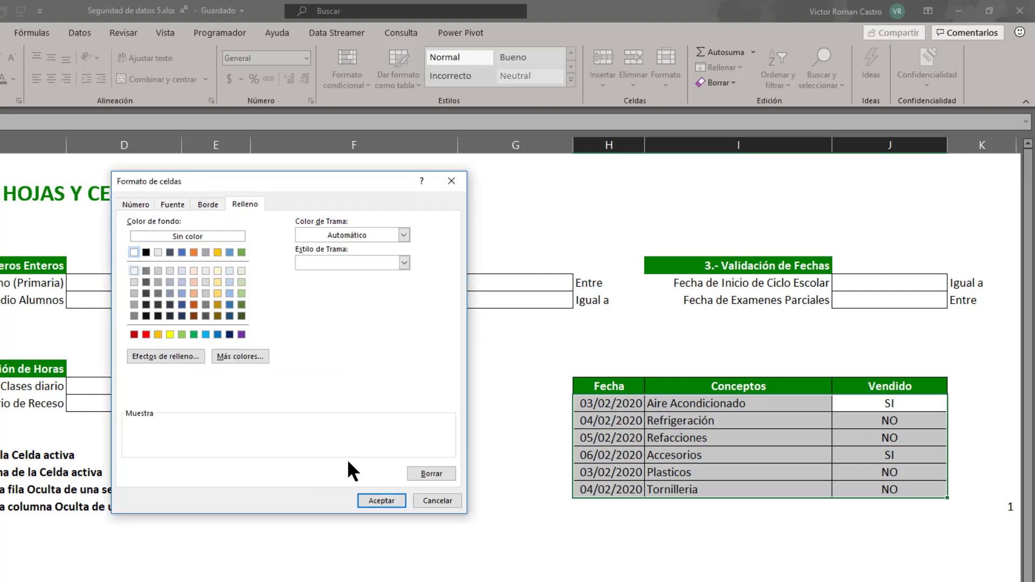
pyautogui.click(371, 499)
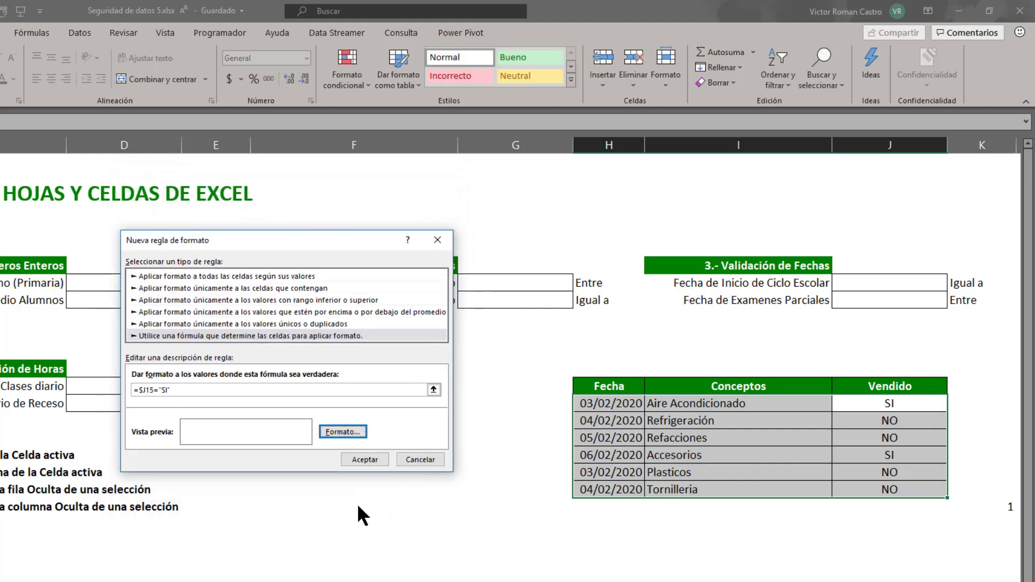
pyautogui.click(364, 461)
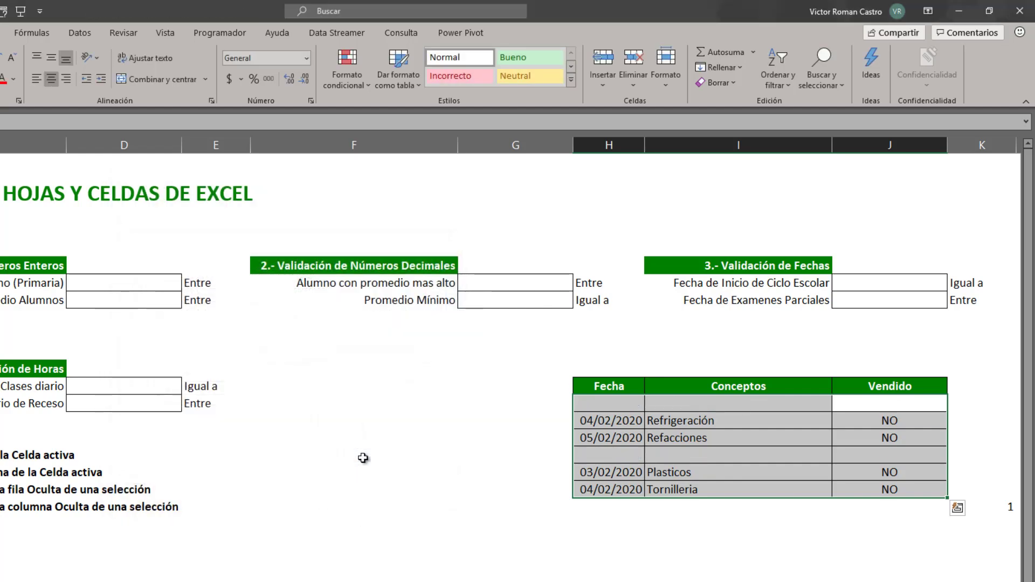
pyautogui.click(536, 531)
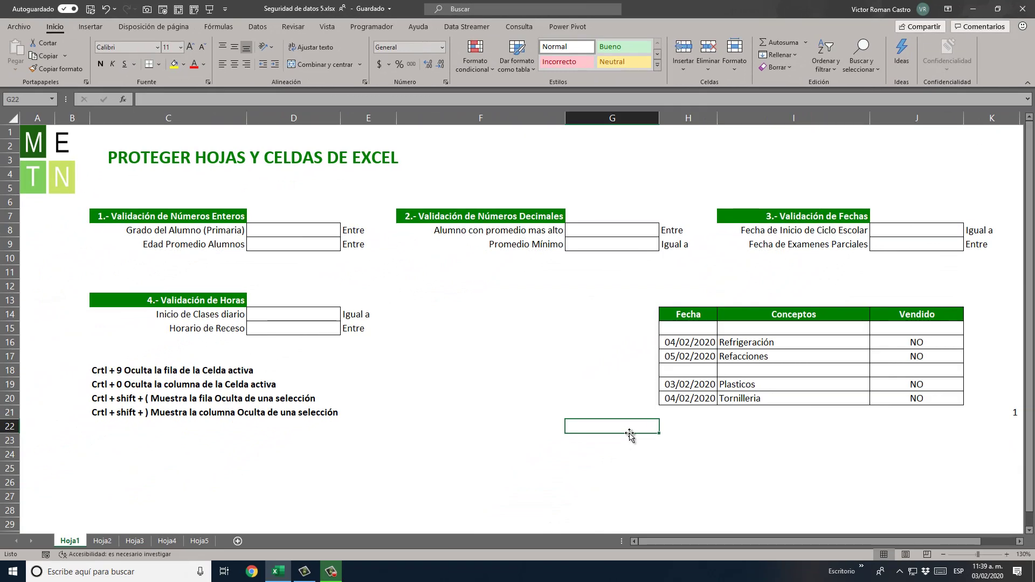
pyautogui.click(686, 328)
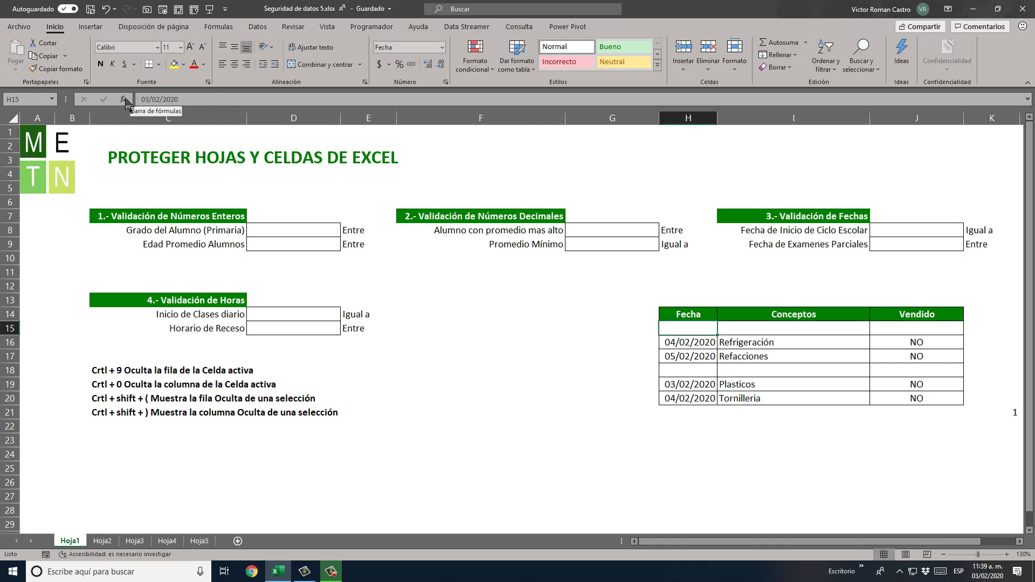
pyautogui.press('Right')
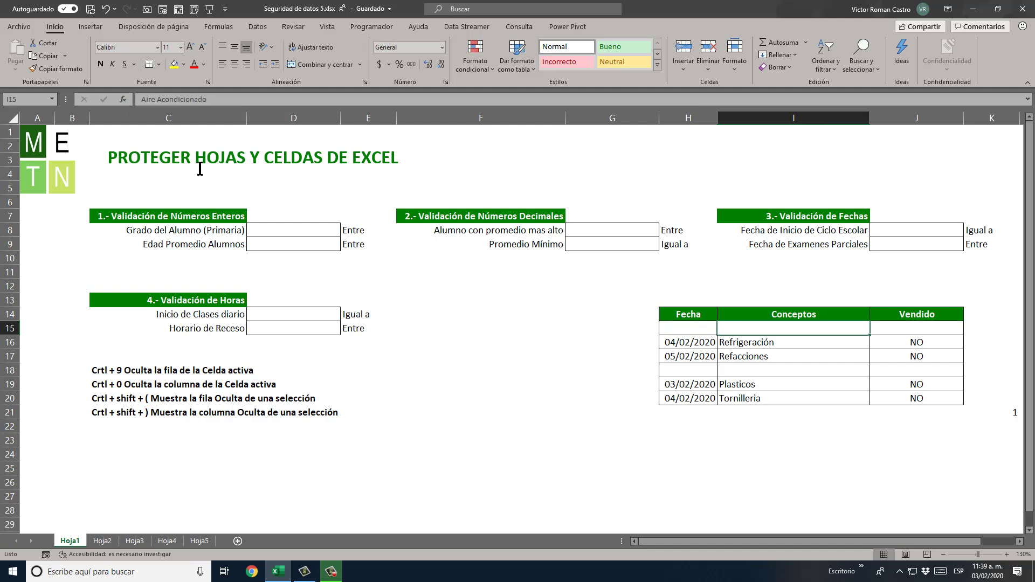
pyautogui.press('Right')
pyautogui.press('Left')
pyautogui.press('Left')
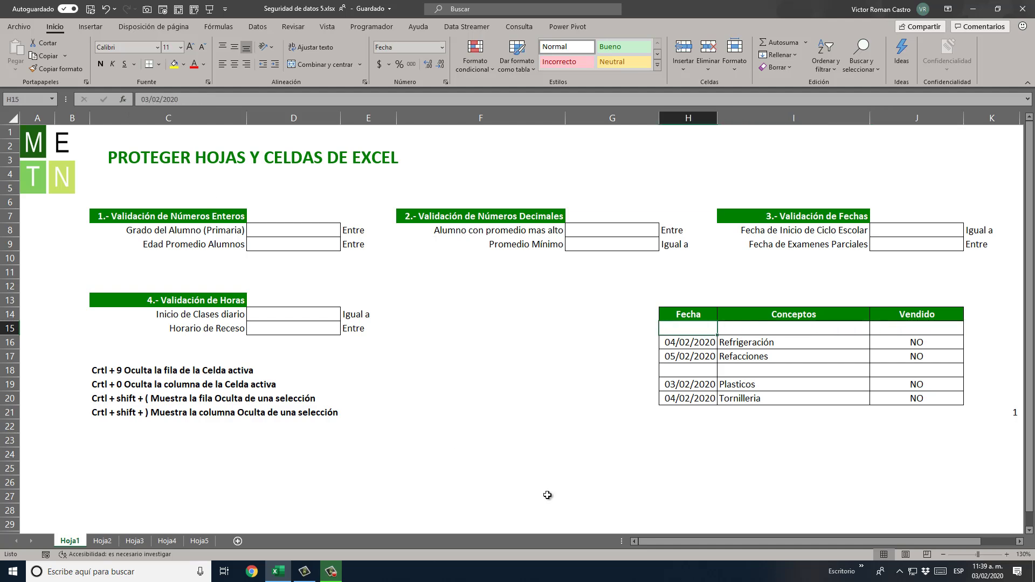
pyautogui.click(641, 464)
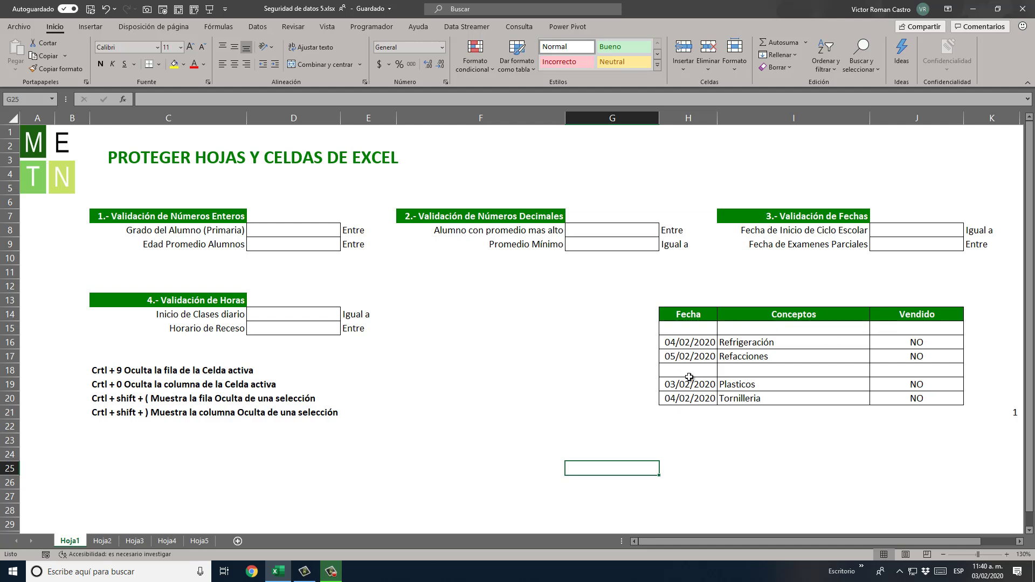
# Enter SI in J19 for the Plasticos sale.
pyautogui.click(927, 388)
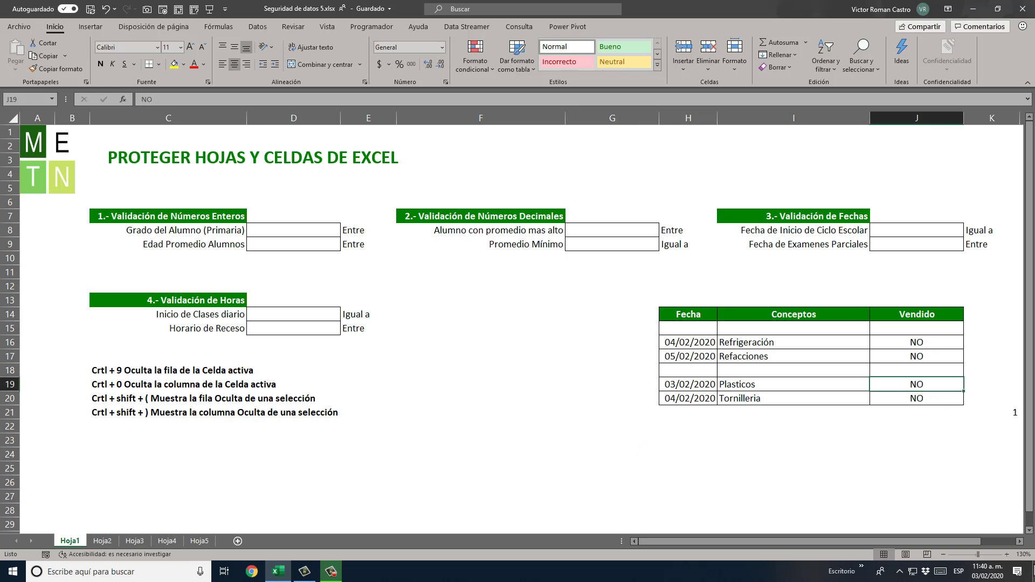
pyautogui.press('super+d')
pyautogui.press('super+d')
pyautogui.write('SI')
pyautogui.hotkey('ctrl', 'Return')
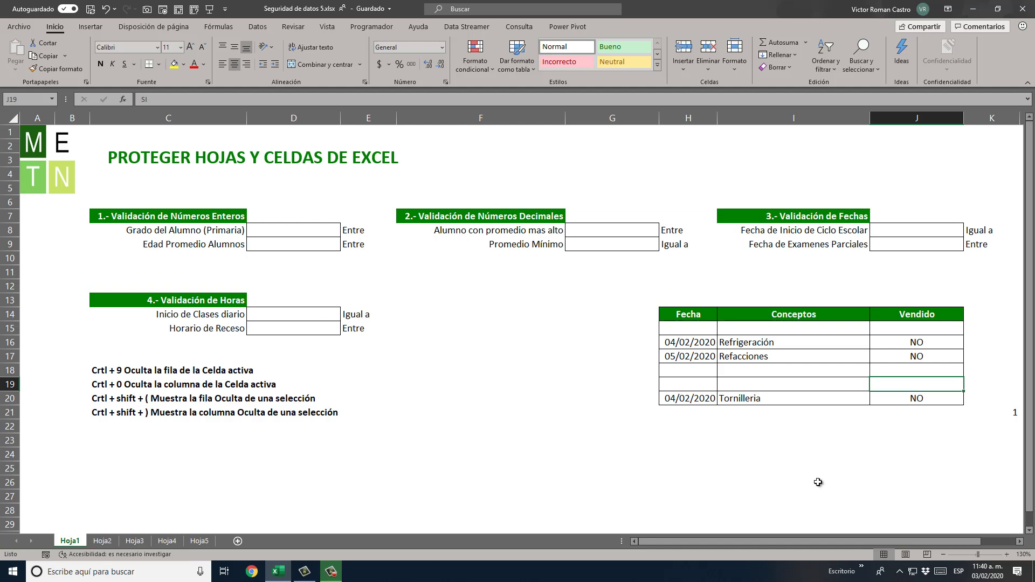
# Apply Proteger hoja to Hoja1 from the Revisar tab, entering and confirming a password.
pyautogui.click(287, 28)
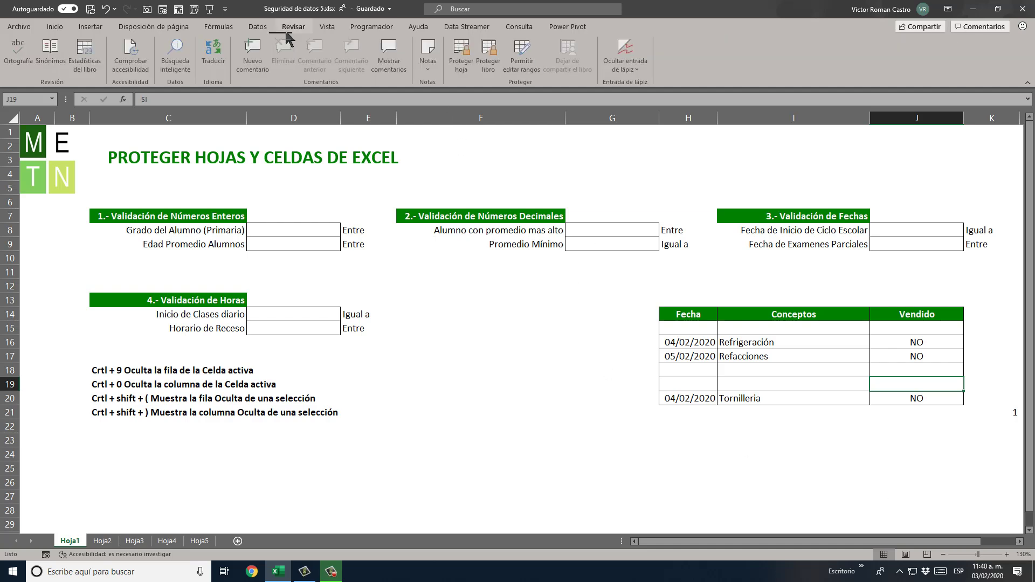
pyautogui.click(463, 72)
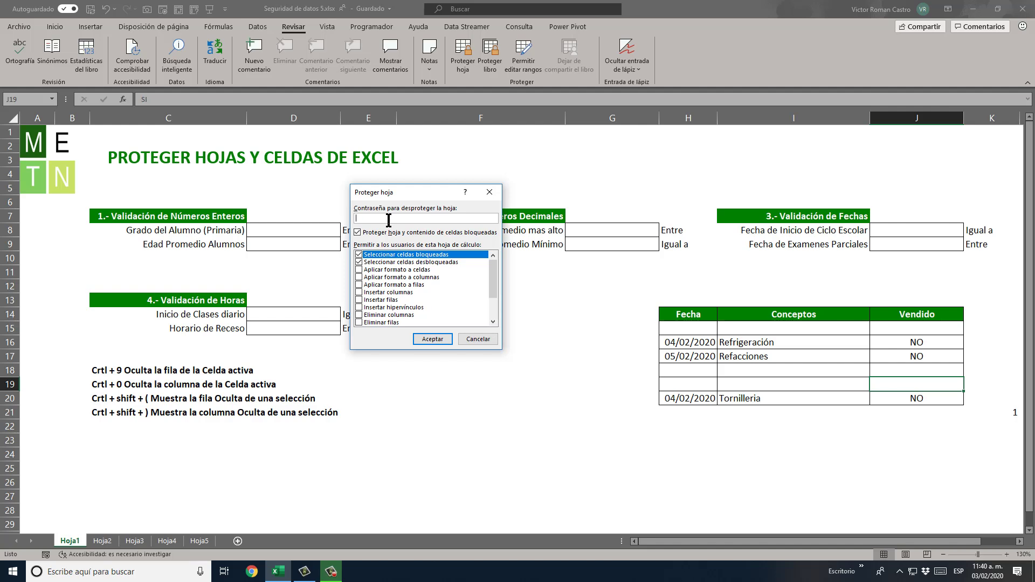
pyautogui.press('Return')
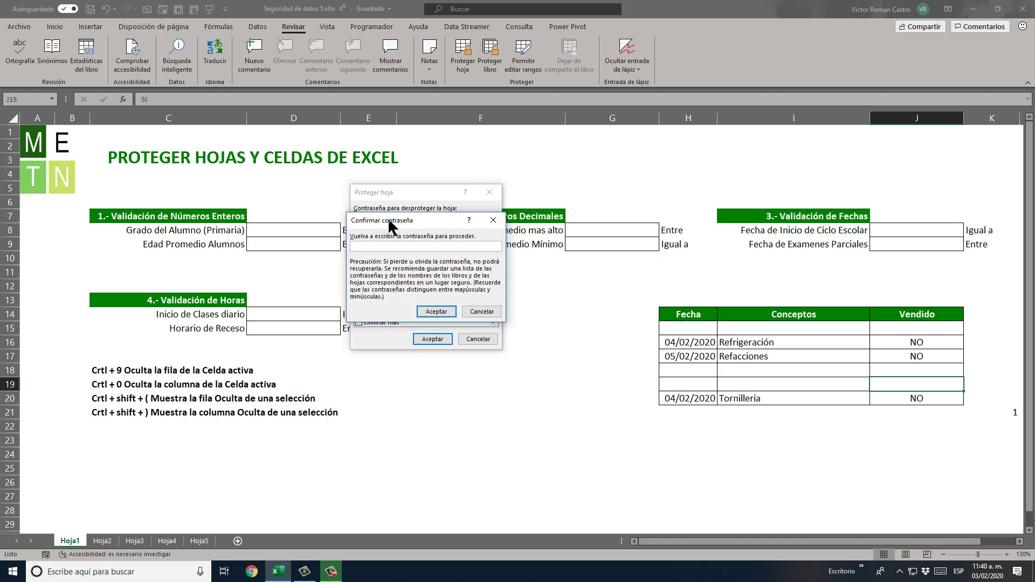
pyautogui.press('Return')
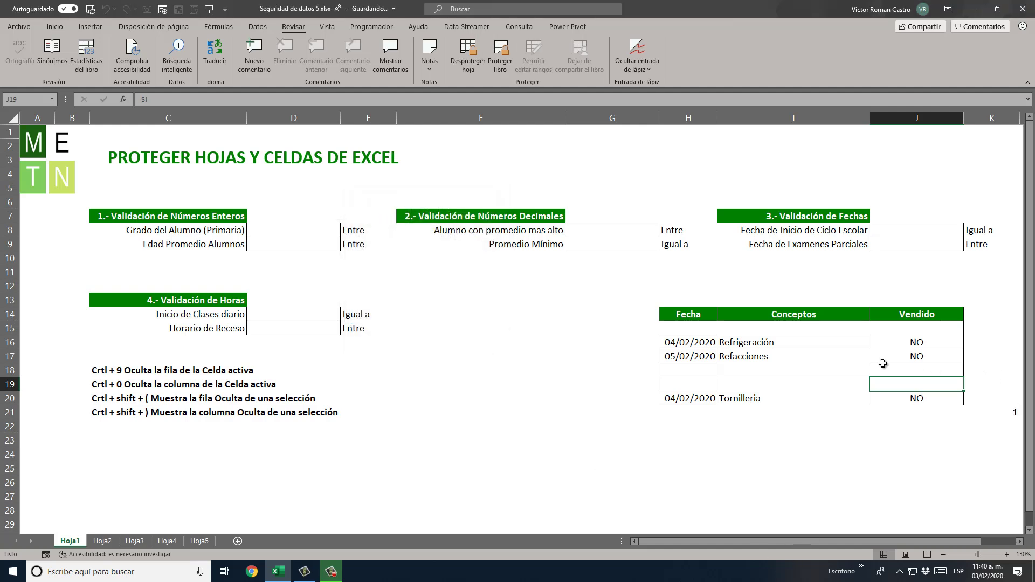
# Test four table cells, including Refacciones and Refrigeración, dismissing each protected-sheet warning.
pyautogui.doubleClick(878, 366)
pyautogui.press('Return')
pyautogui.doubleClick(835, 380)
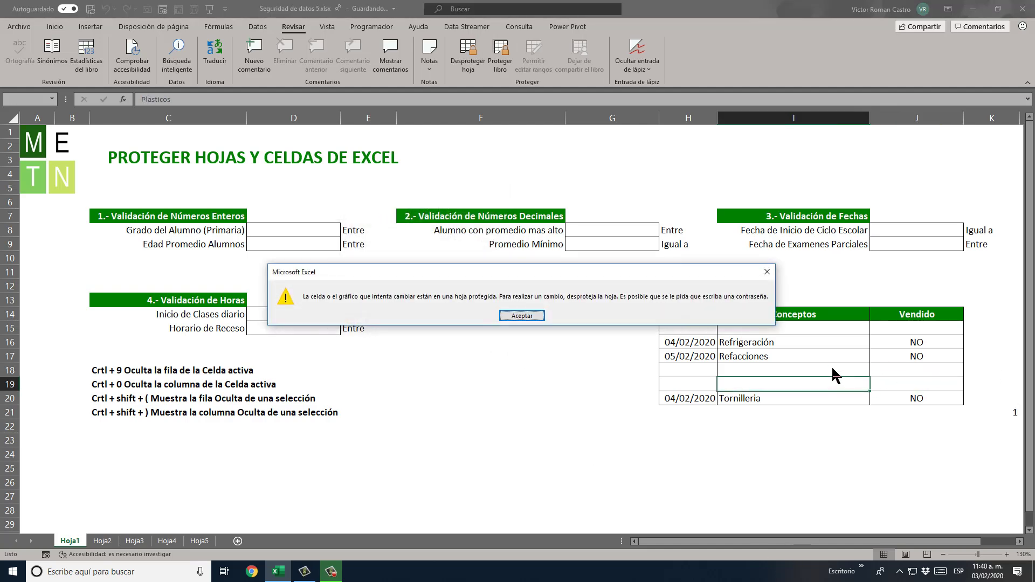
pyautogui.press('Return')
pyautogui.doubleClick(827, 357)
pyautogui.press('Return')
pyautogui.doubleClick(821, 346)
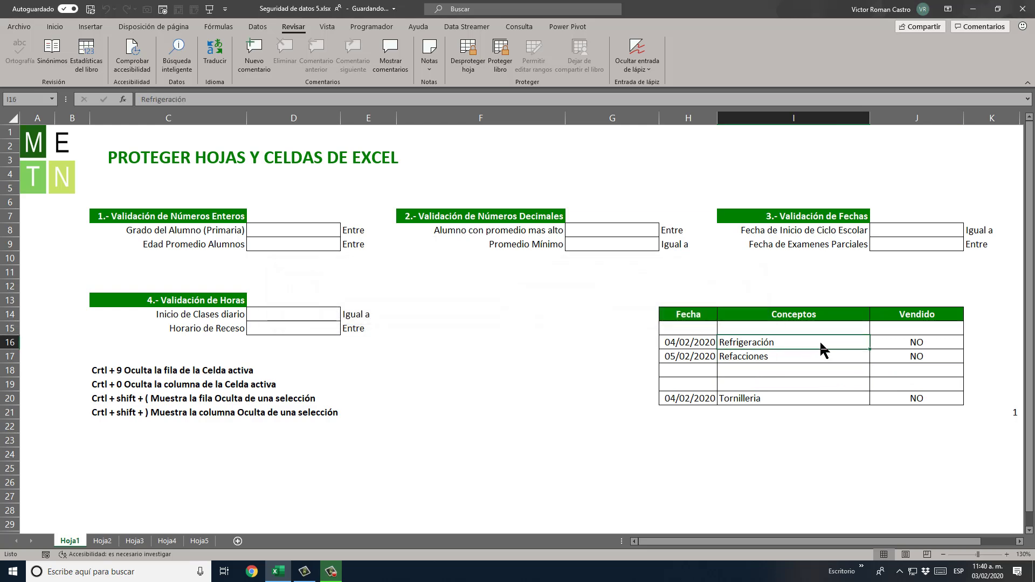
pyautogui.press('Return')
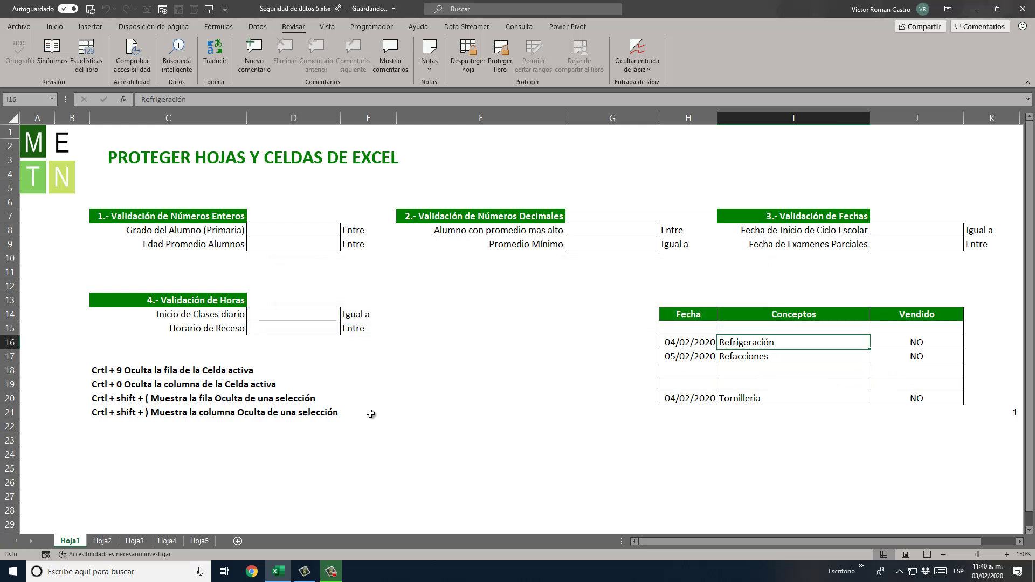